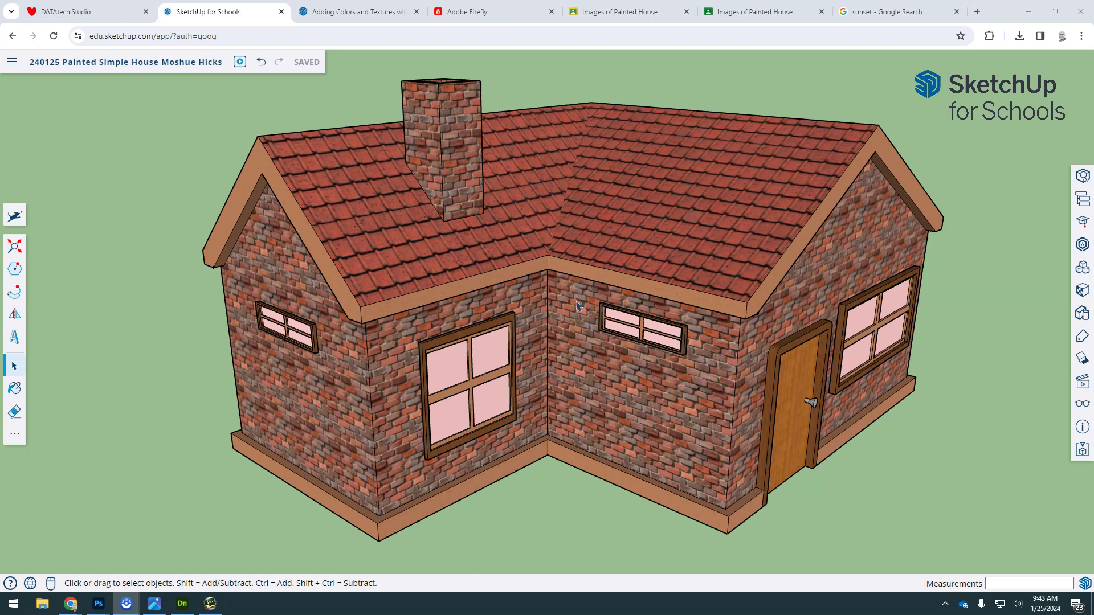
# Step: Copy the example filename '240125 PNG Simple House - YourName' from the Classroom assignment
pyautogui.click(734, 13)
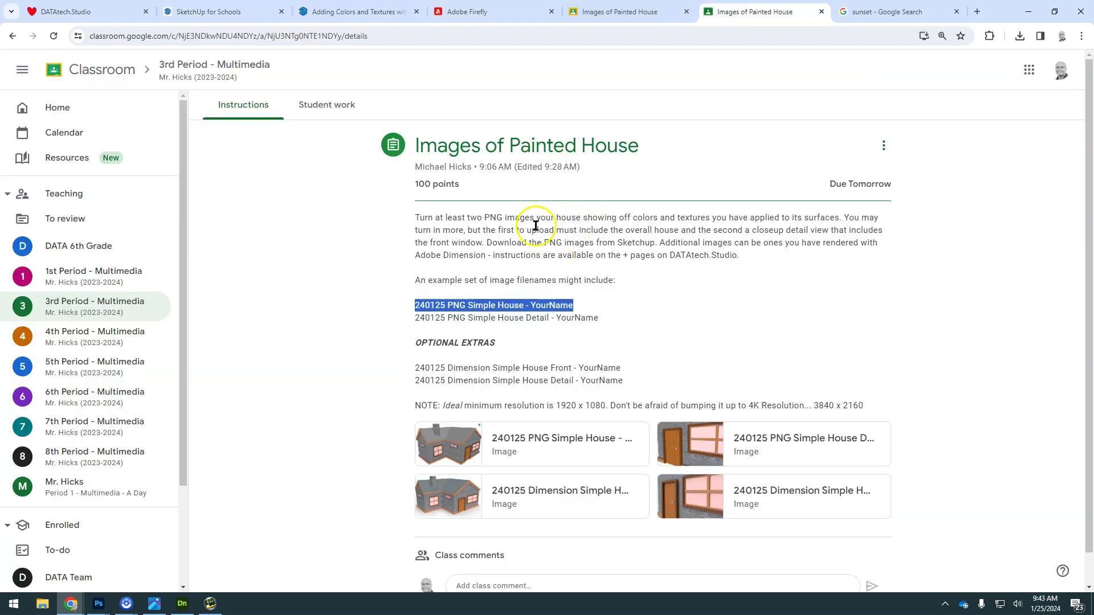
pyautogui.rightClick(512, 302)
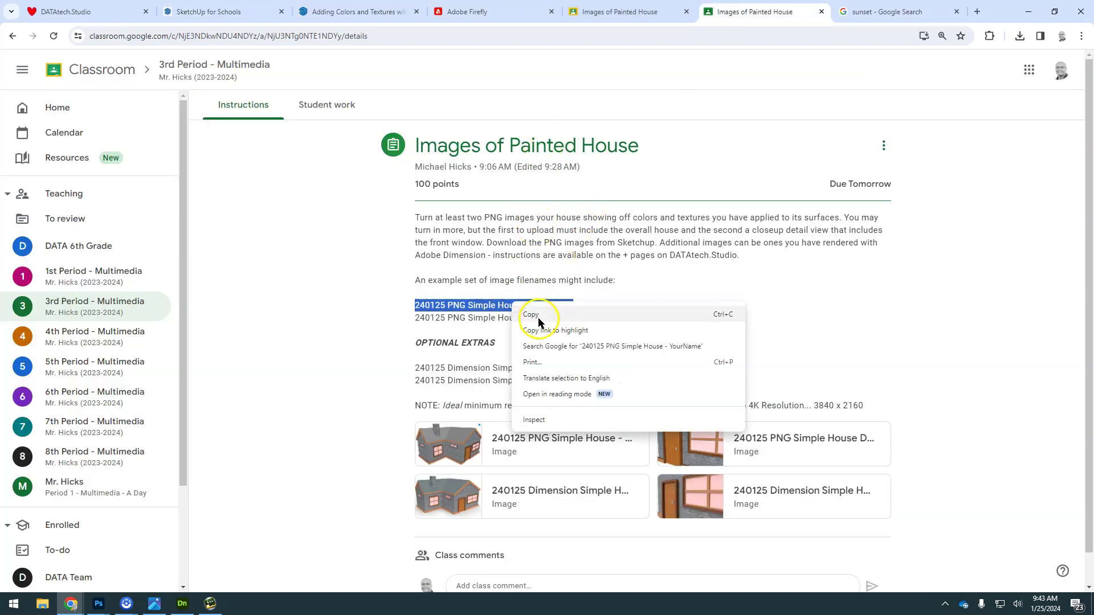
pyautogui.click(535, 315)
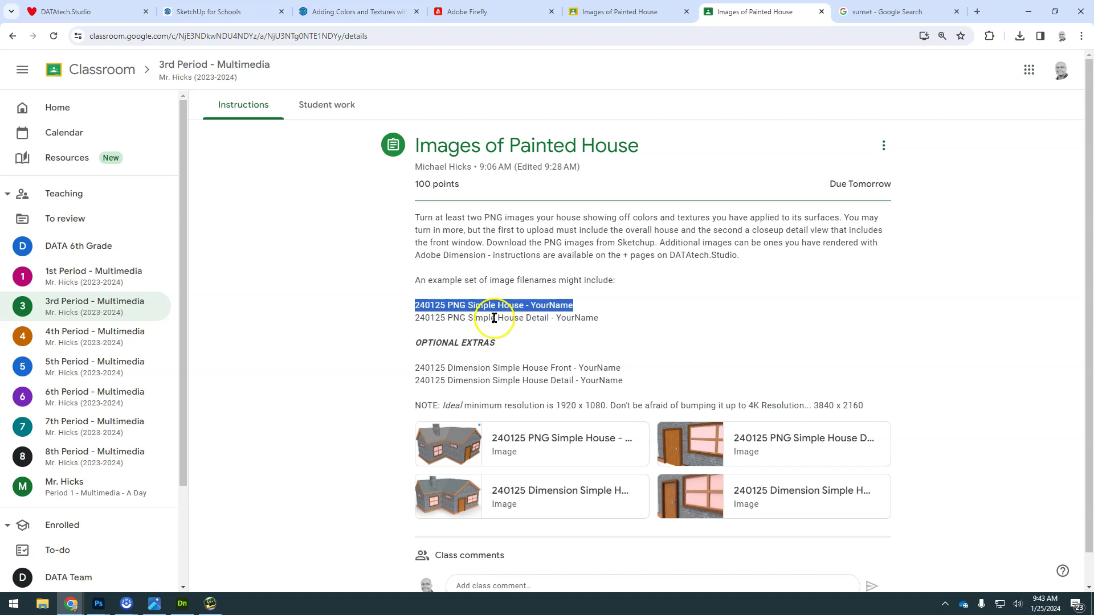
pyautogui.click(468, 309)
# Step: Orbit the house model round to a front corner view
pyautogui.click(223, 12)
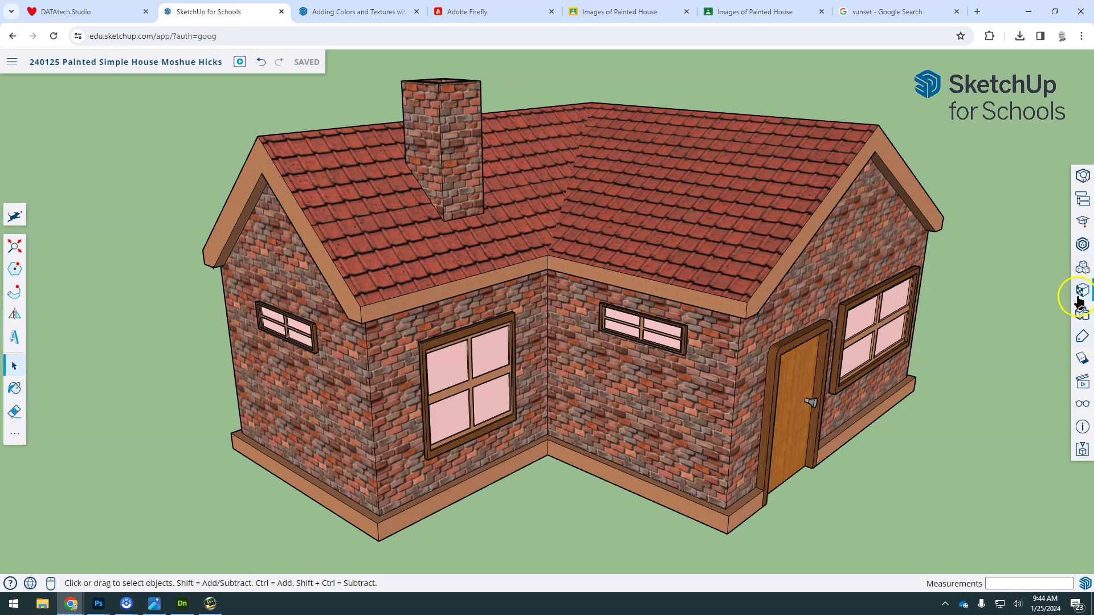
pyautogui.moveTo(803, 319); pyautogui.dragTo(621, 321, button='middle')
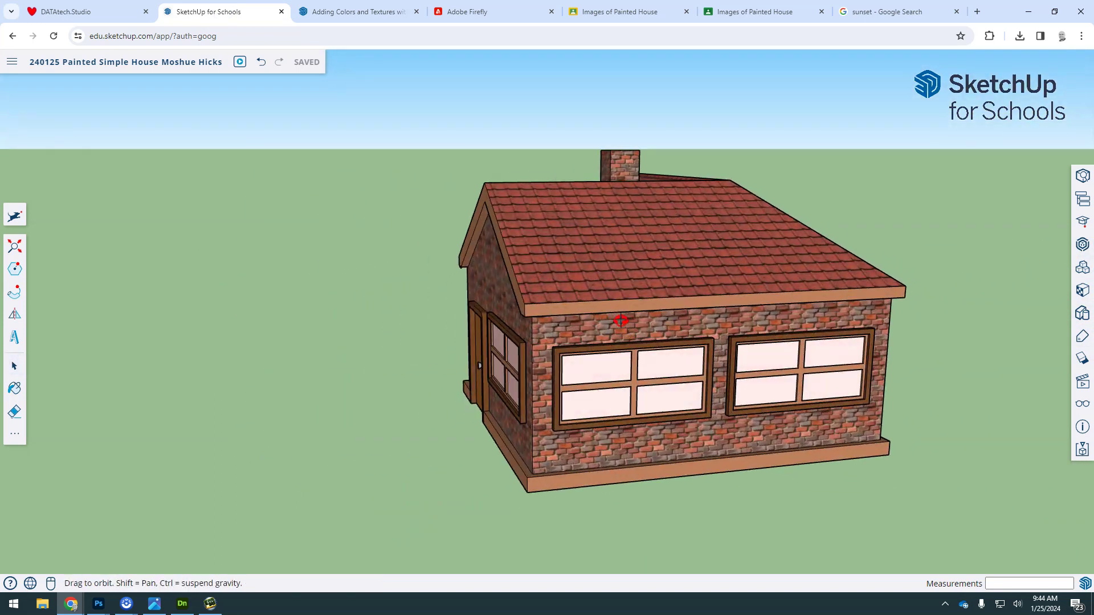
pyautogui.moveTo(816, 317); pyautogui.dragTo(530, 311, button='middle')
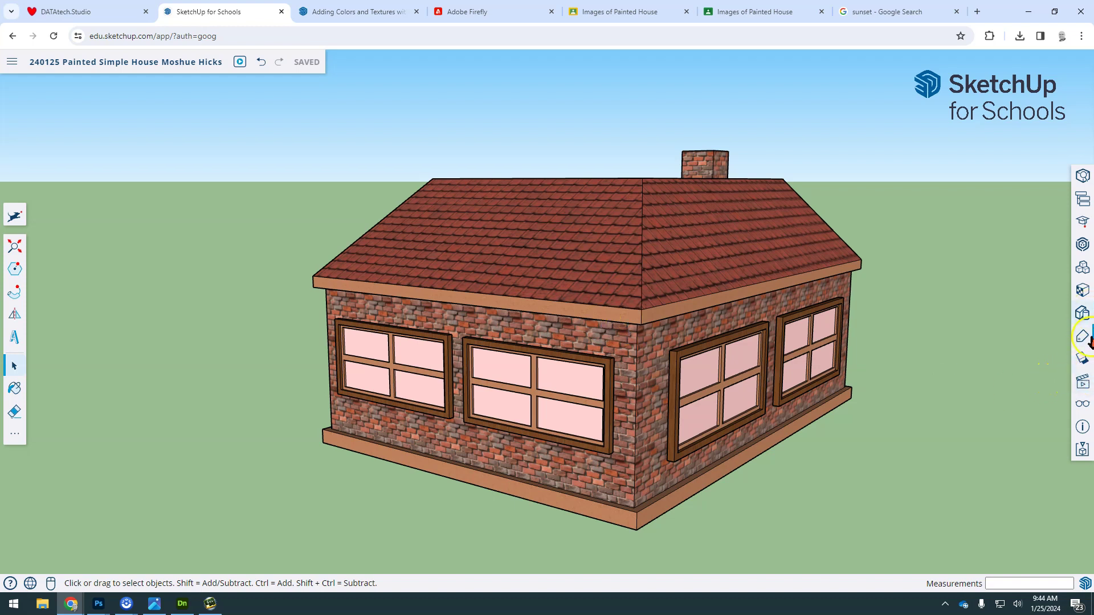
# Step: Try the Plan, Front, Right and Iso standard views from the Scenes panel
pyautogui.click(1083, 380)
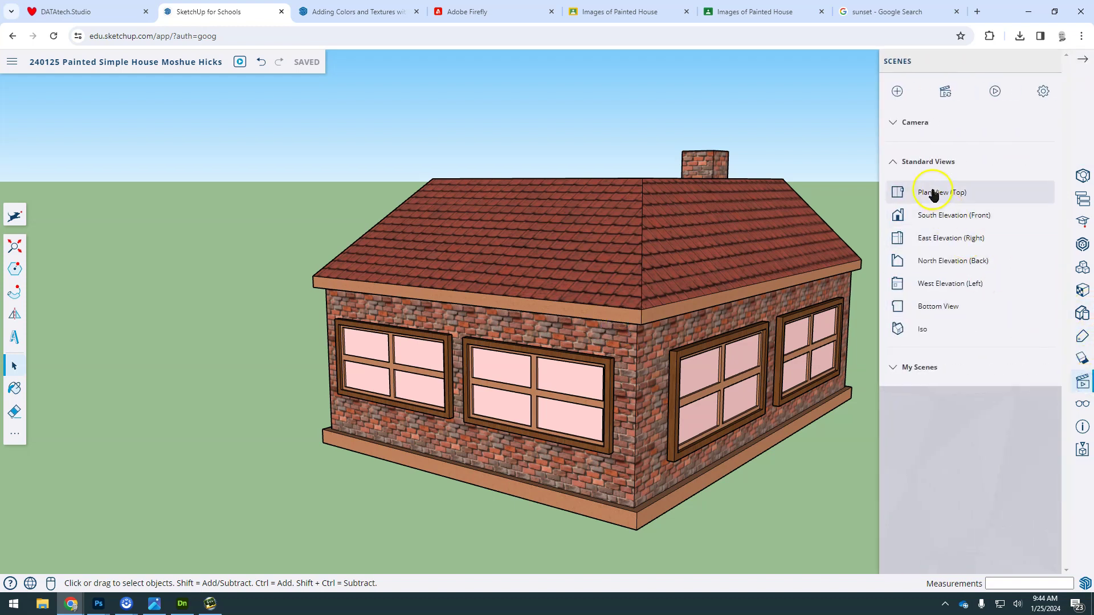
pyautogui.click(898, 164)
pyautogui.click(897, 164)
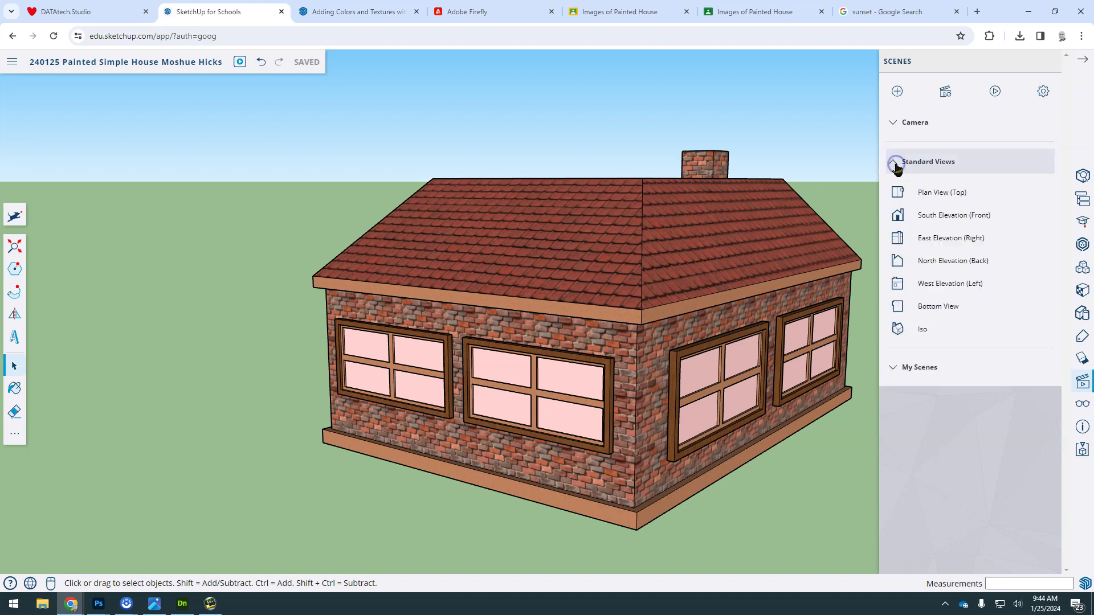
pyautogui.click(928, 194)
pyautogui.click(933, 217)
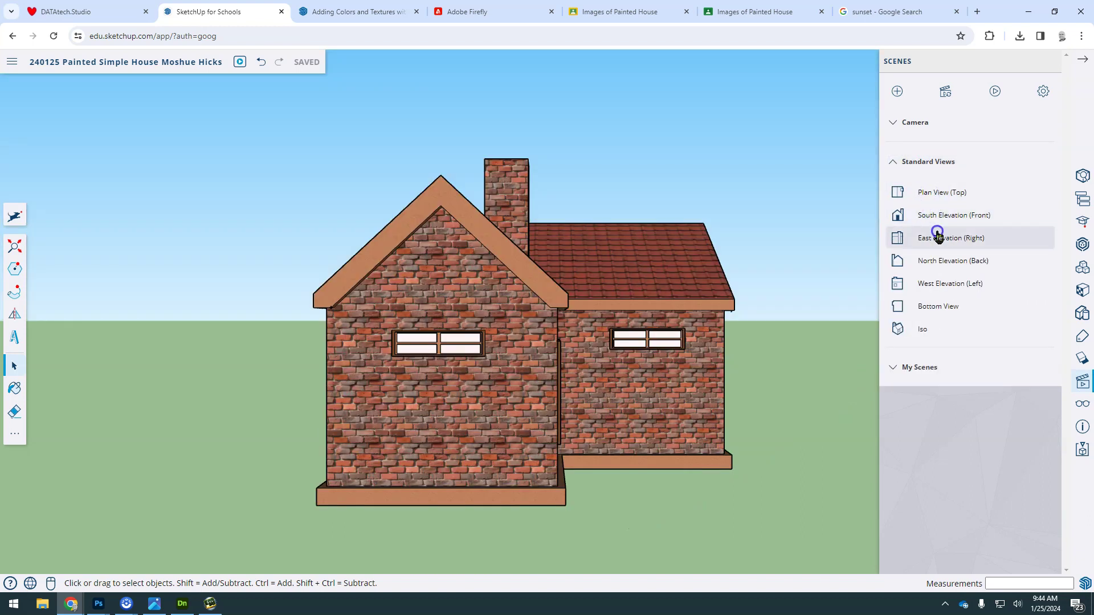
pyautogui.click(936, 233)
pyautogui.click(938, 330)
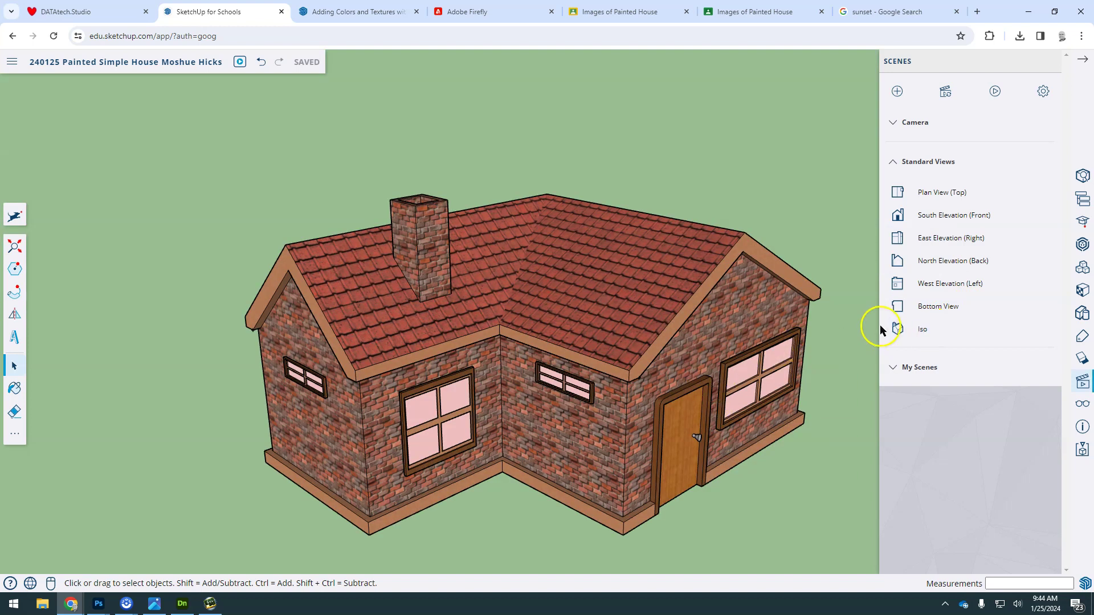
# Step: Return to Iso, orbit to a raised front-corner view, and close the Scenes panel
pyautogui.moveTo(796, 344); pyautogui.dragTo(625, 337, button='middle')
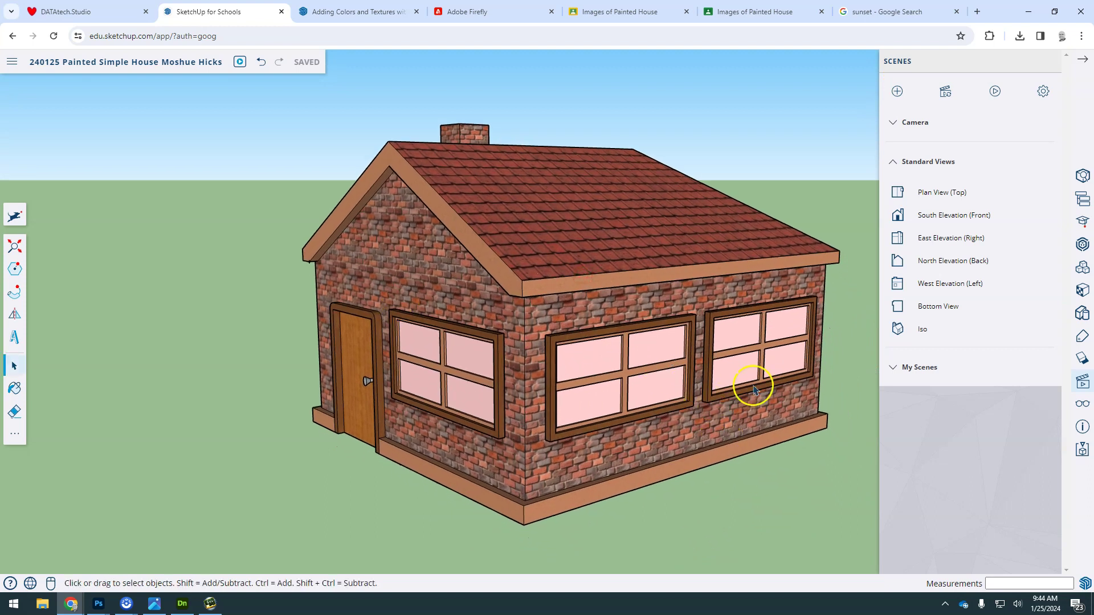
pyautogui.click(923, 330)
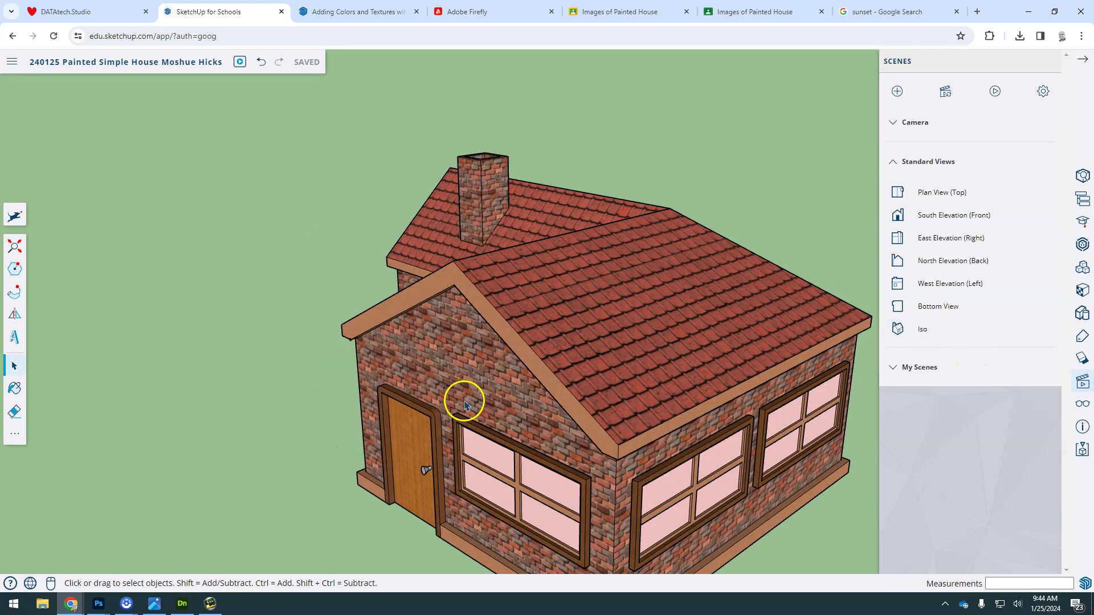
pyautogui.moveTo(443, 403); pyautogui.dragTo(649, 364, button='middle')
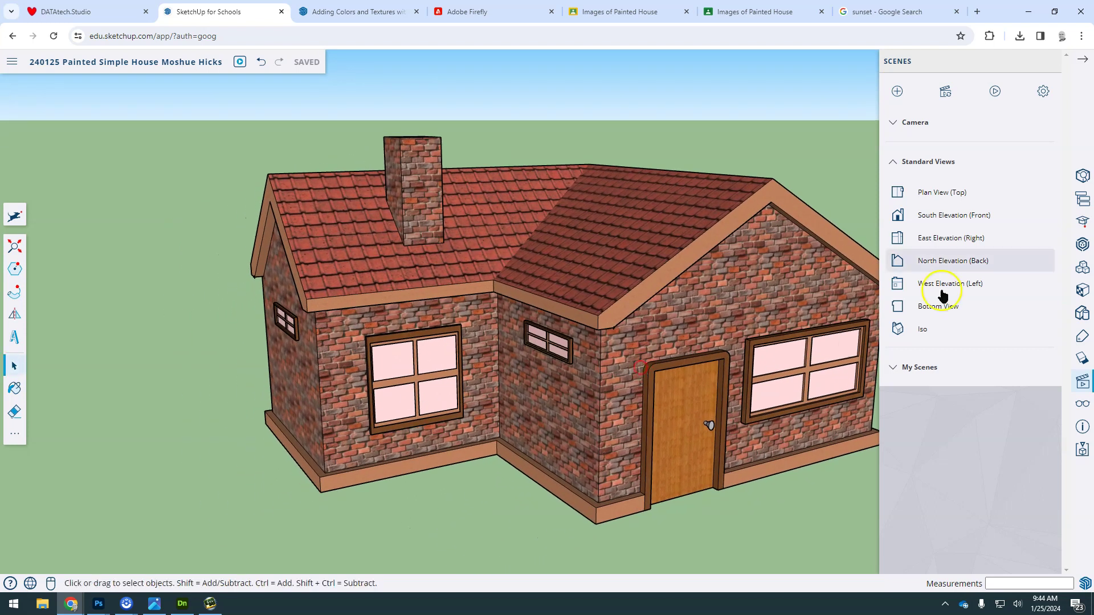
pyautogui.click(1084, 63)
pyautogui.moveTo(701, 285)
pyautogui.mouseDown(button='middle')
pyautogui.moveTo(675, 293)
pyautogui.moveTo(701, 281)
pyautogui.moveTo(715, 303)
pyautogui.mouseUp(button='middle')
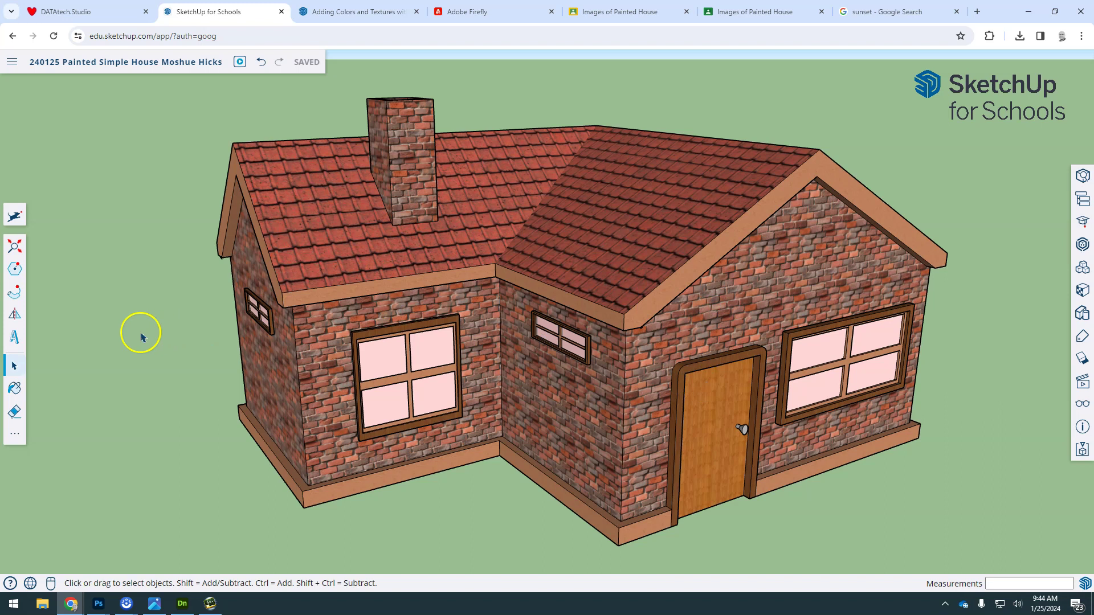
# Step: Start a PNG download and set the export image size to 1920 × 1080 px
pyautogui.click(12, 61)
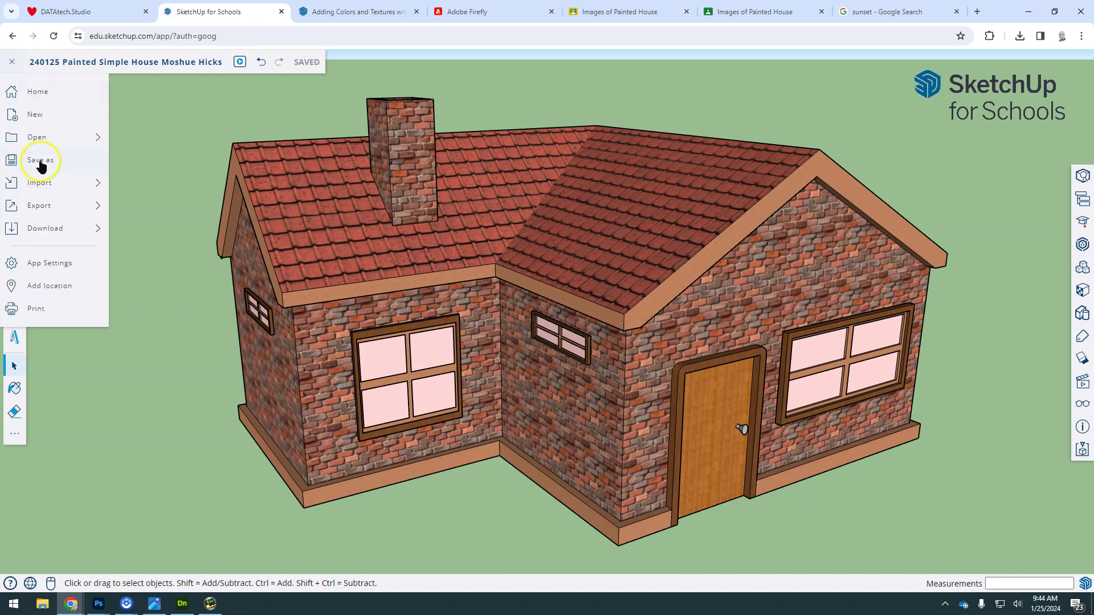
pyautogui.moveTo(48, 234)
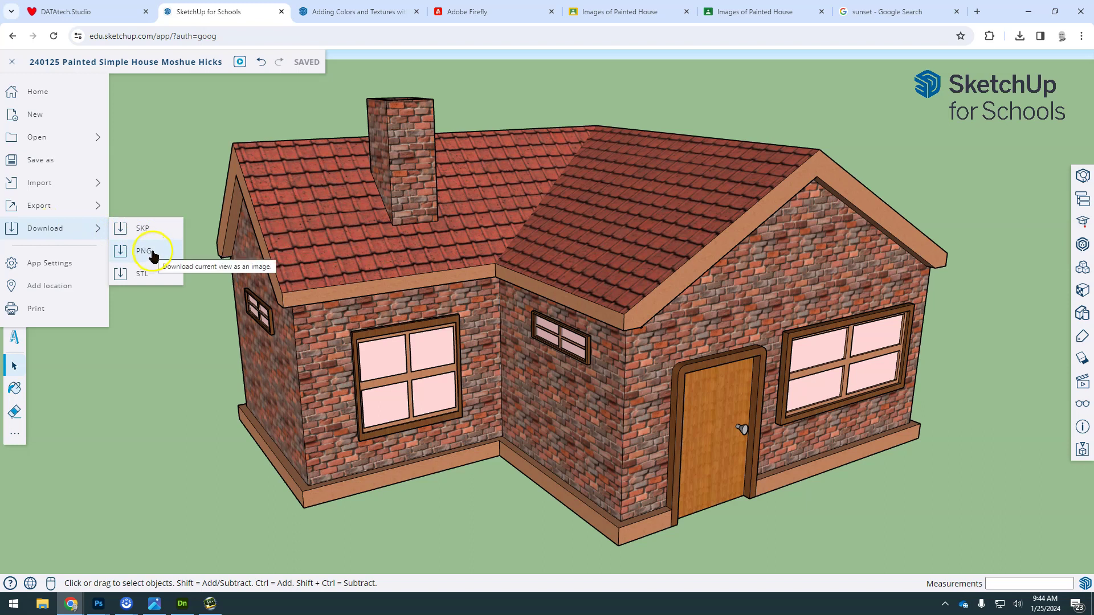
pyautogui.click(154, 257)
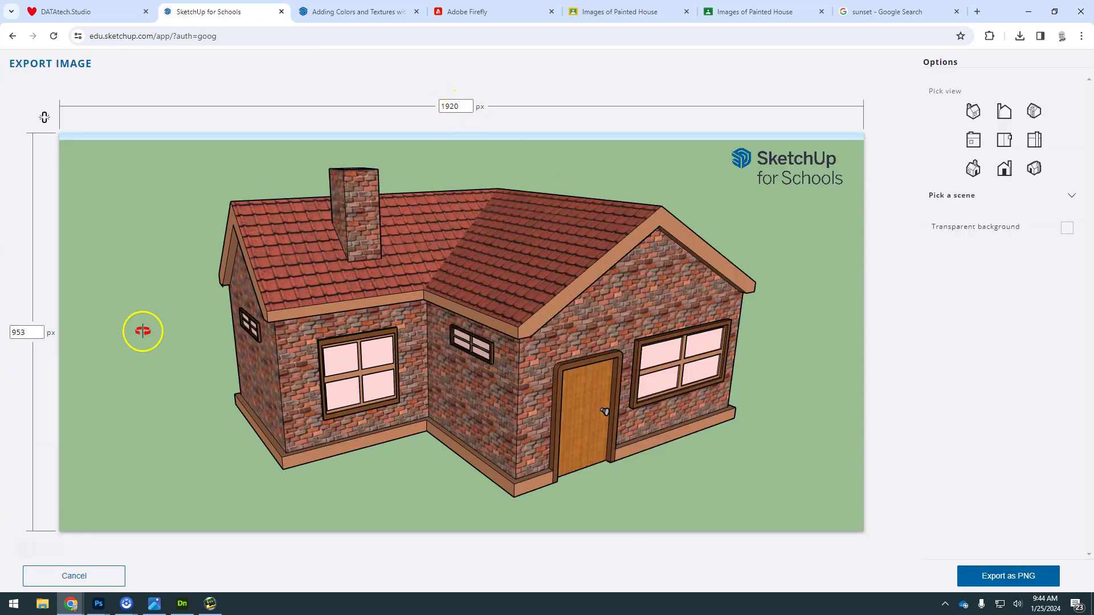
pyautogui.click(29, 331)
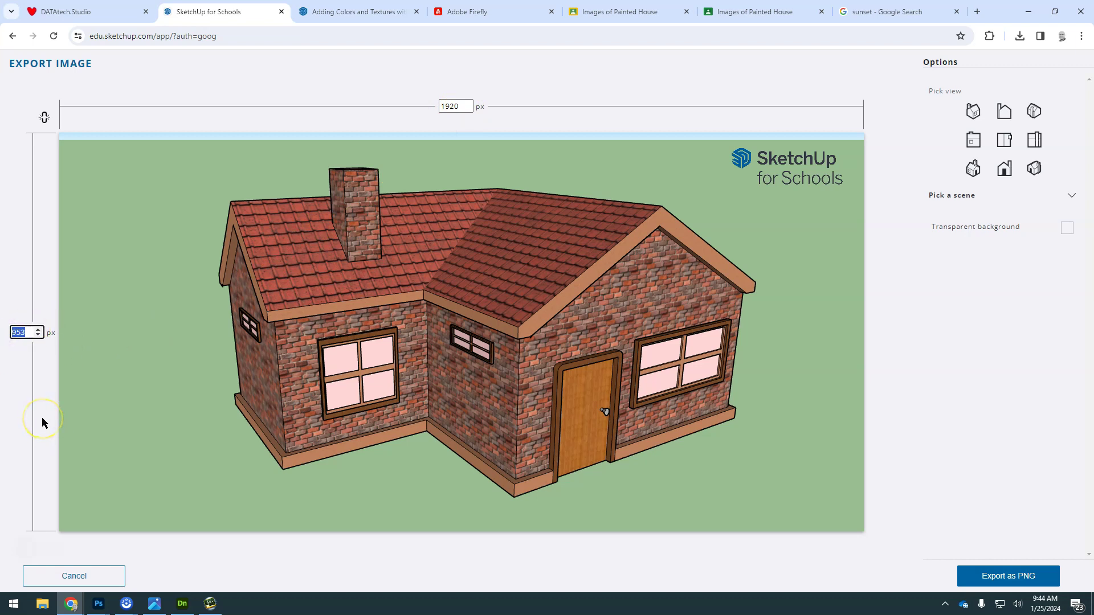
pyautogui.write('1080')
pyautogui.click(462, 108)
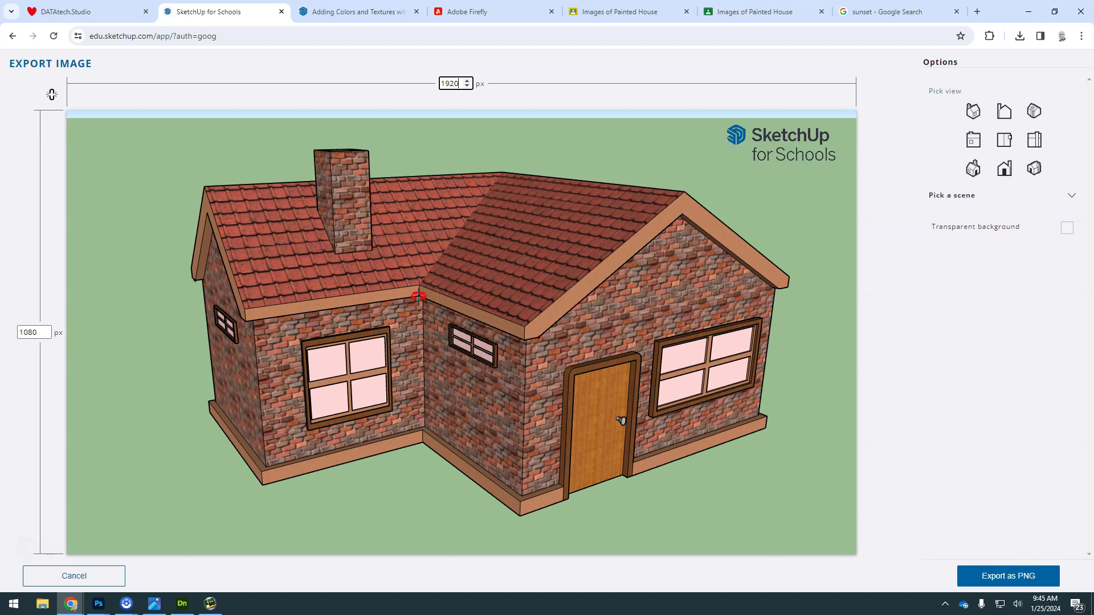
# Step: Orbit, pan and zoom the export preview so the house fills the 1920 × 1080 frame
pyautogui.moveTo(417, 296); pyautogui.dragTo(439, 345)
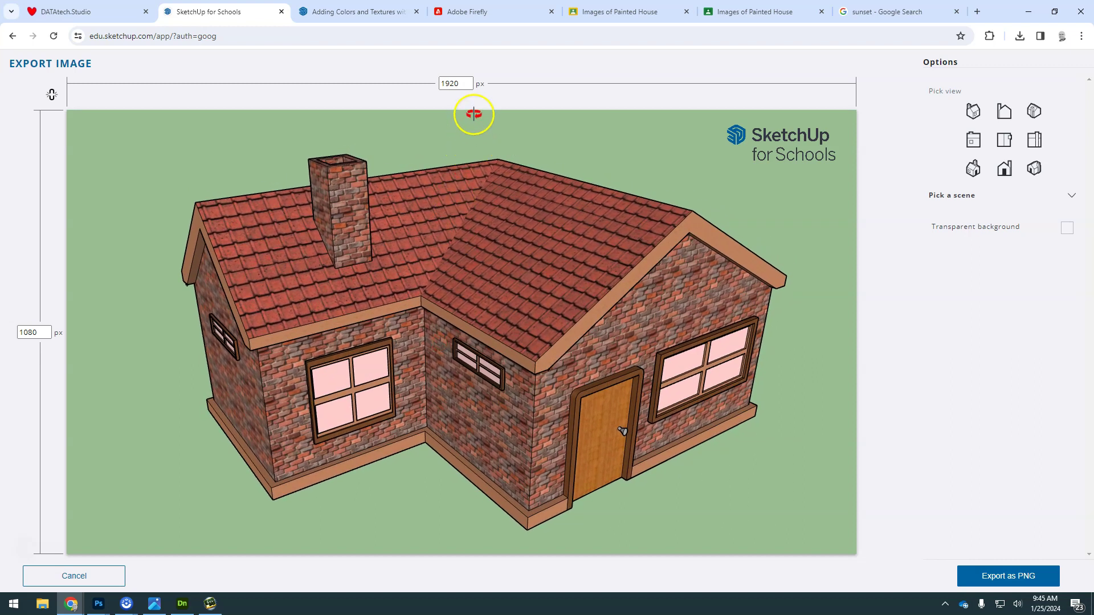
pyautogui.moveTo(513, 345); pyautogui.dragTo(507, 332)
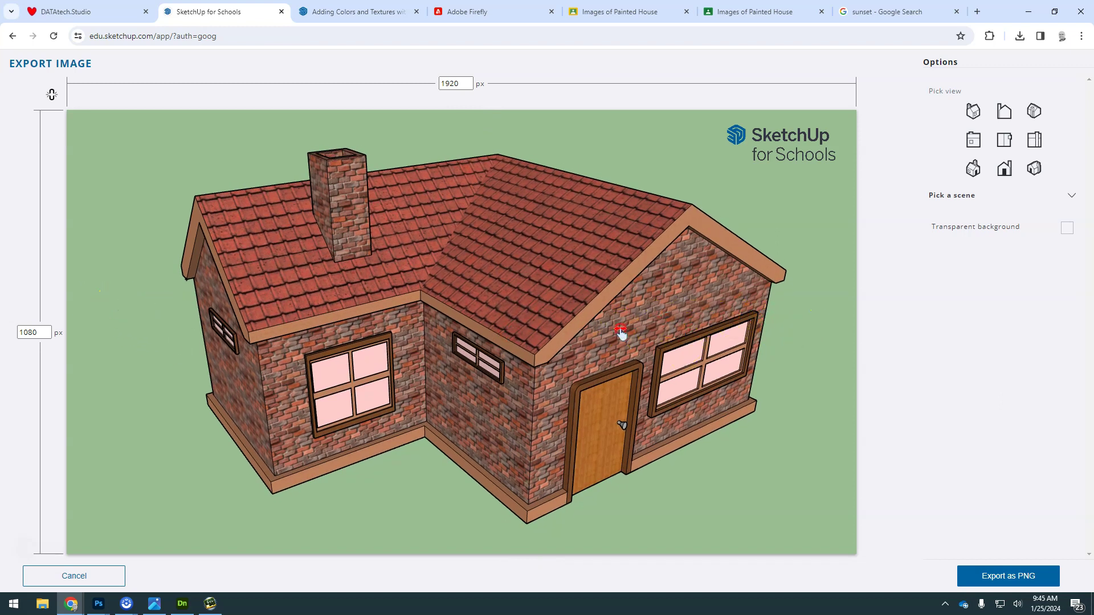
pyautogui.keyDown('shift'); pyautogui.moveTo(620, 334); pyautogui.dragTo(464, 293, button='middle'); pyautogui.keyUp('shift')
pyautogui.scroll(-3, 599, 347)
pyautogui.click(535, 523)
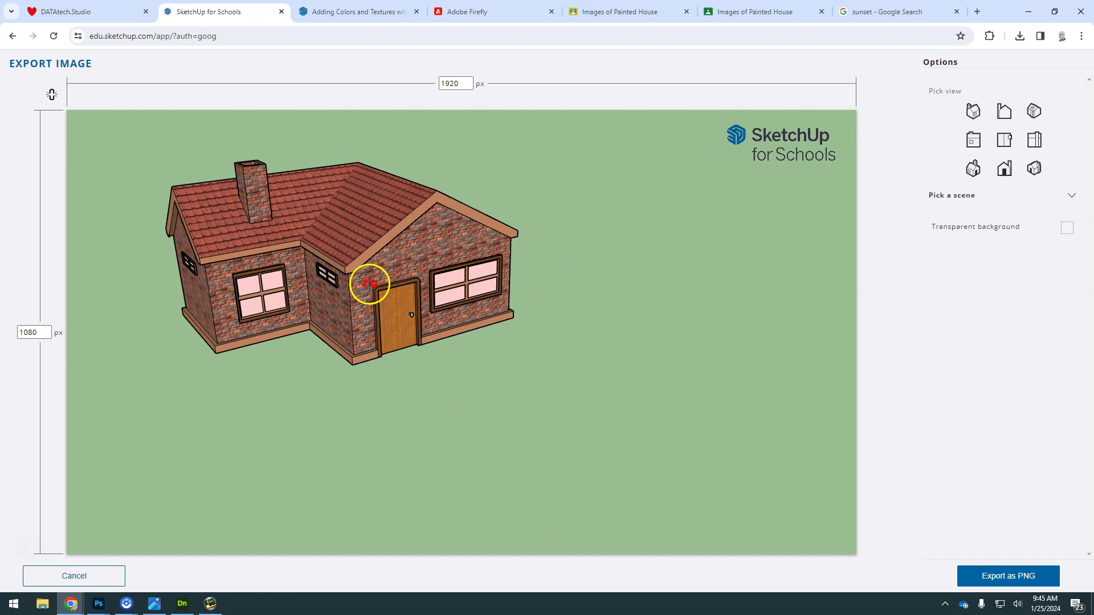
pyautogui.keyDown('shift'); pyautogui.moveTo(379, 307); pyautogui.dragTo(449, 280, button='middle'); pyautogui.keyUp('shift')
pyautogui.scroll(5, 473, 271)
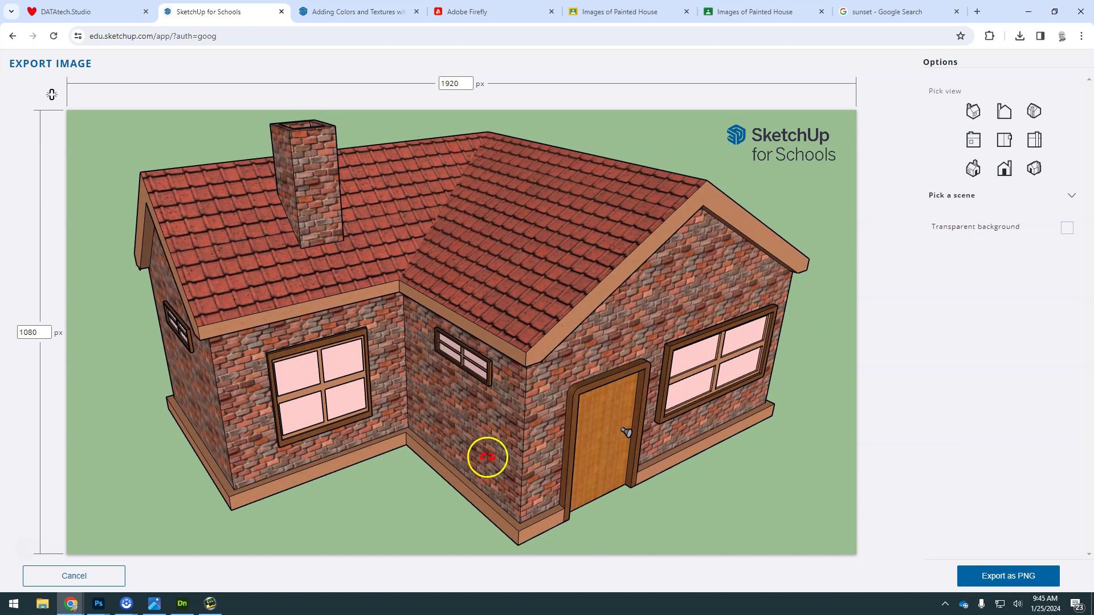
pyautogui.moveTo(488, 457); pyautogui.dragTo(476, 368, button='middle')
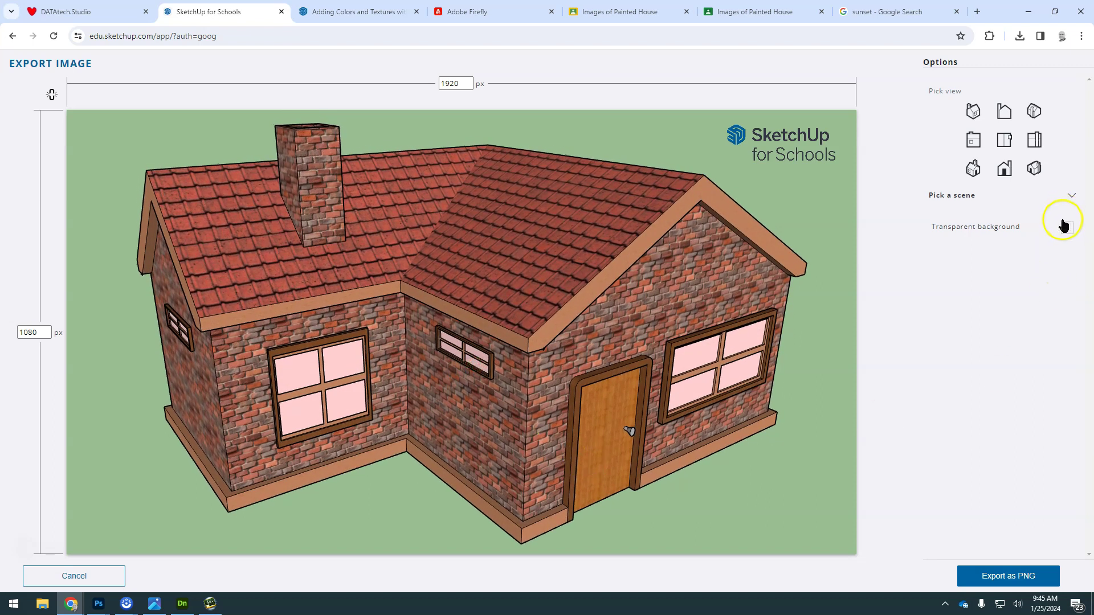
# Step: Export the view as a transparent-background PNG and show it in the Downloads folder
pyautogui.click(1065, 227)
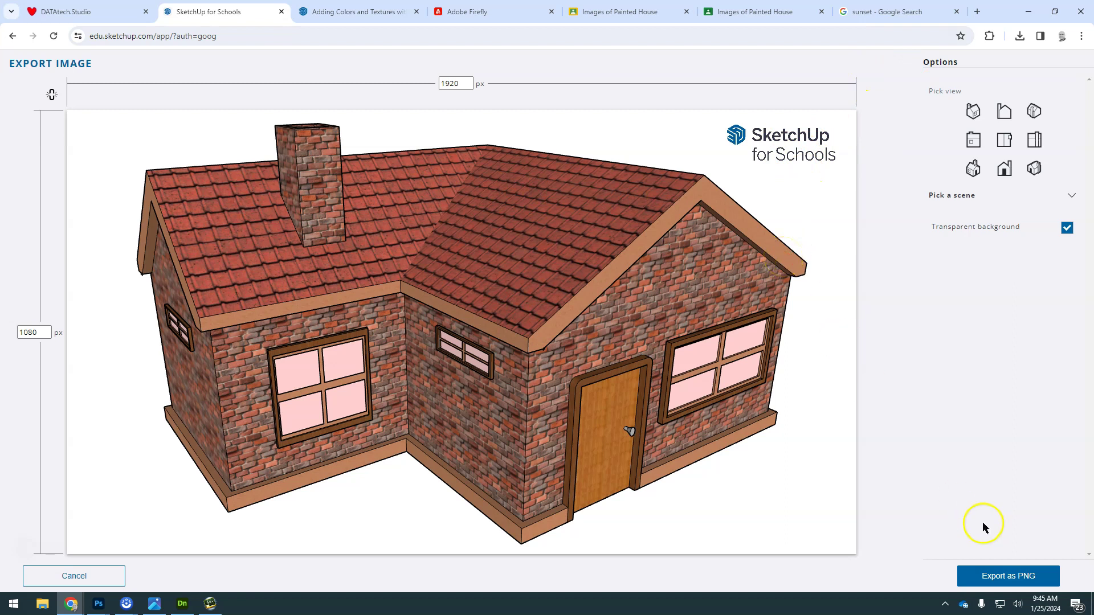
pyautogui.click(1011, 577)
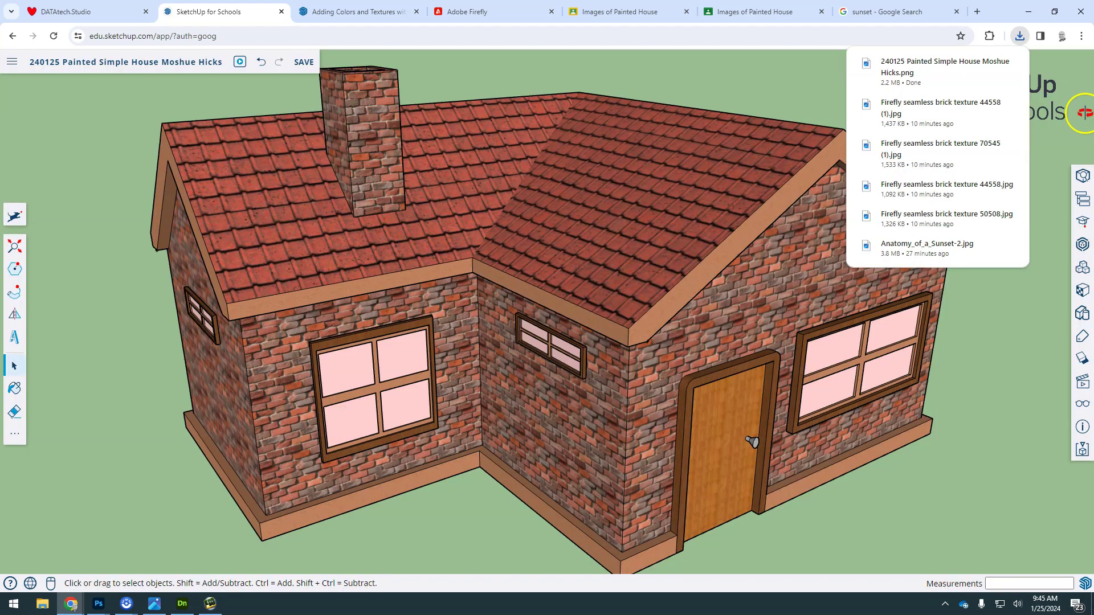
pyautogui.click(1020, 37)
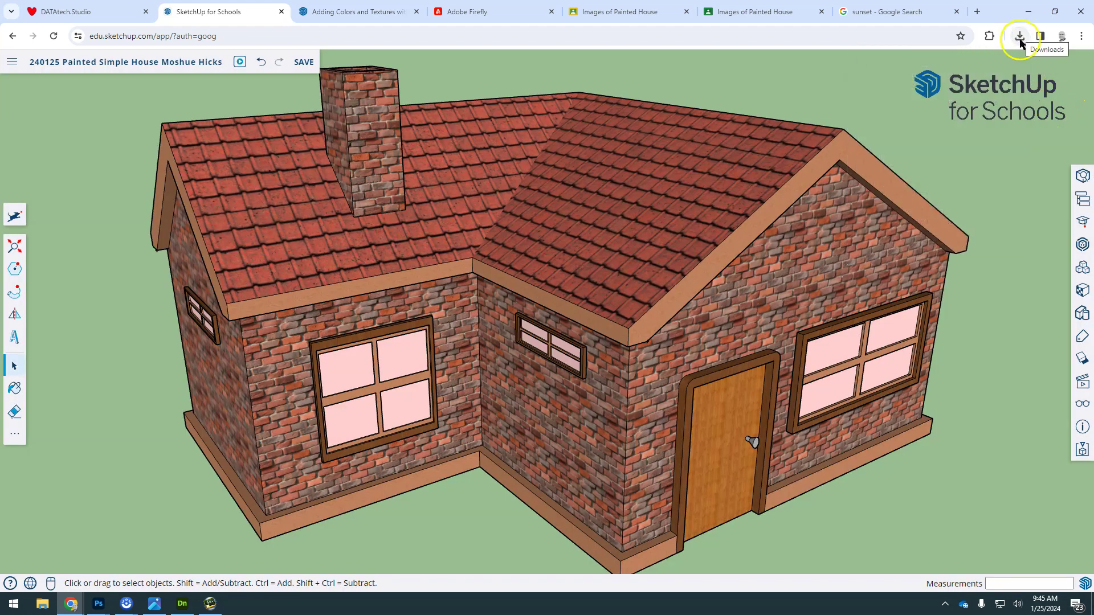
pyautogui.click(1020, 36)
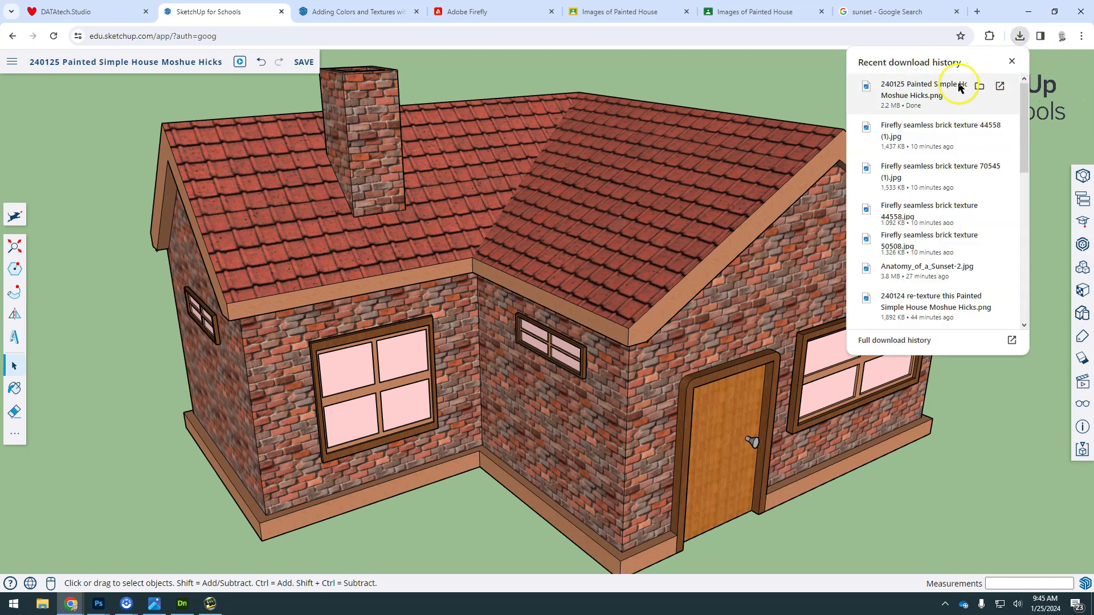
pyautogui.click(978, 85)
# Step: Rename the downloaded PNG to '240125 PNG Simple House - ' followed by the student's name
pyautogui.click(579, 258)
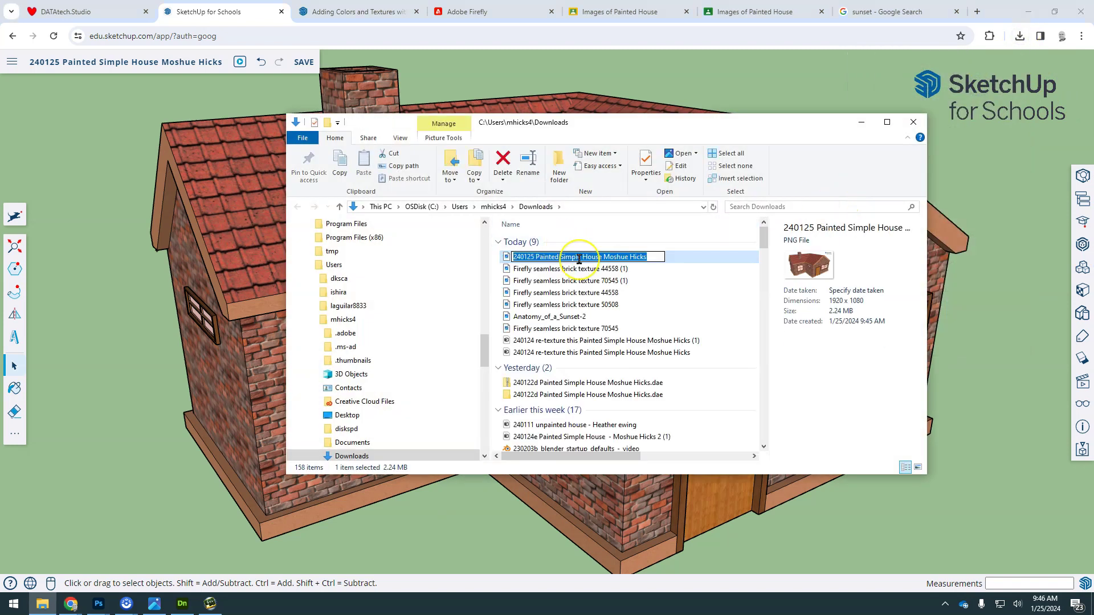
pyautogui.write('240125 PNG Simple House - YourName')
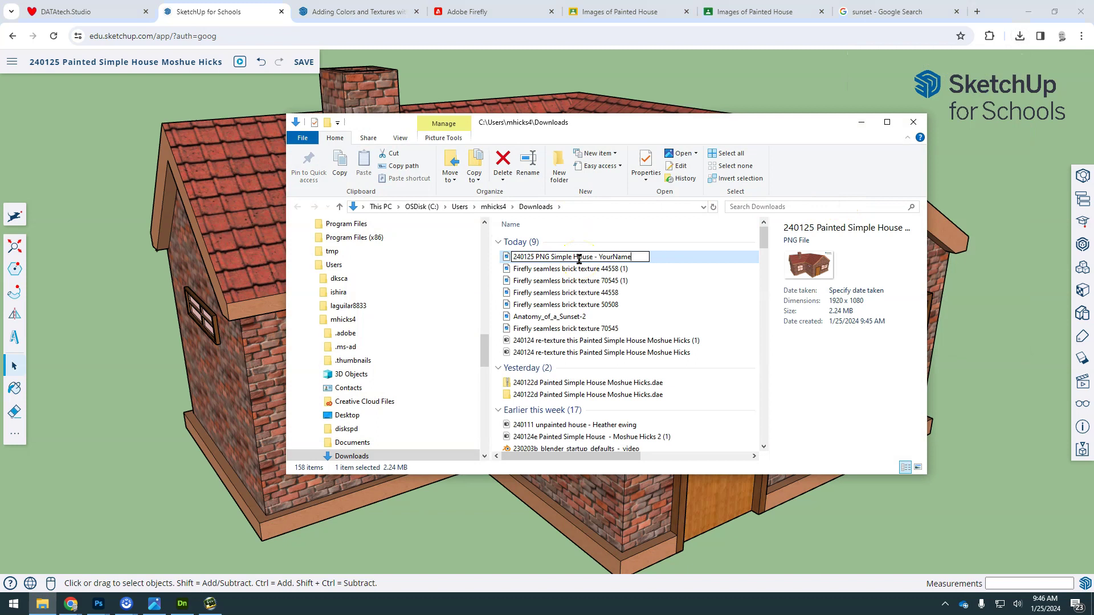
pyautogui.doubleClick(615, 257)
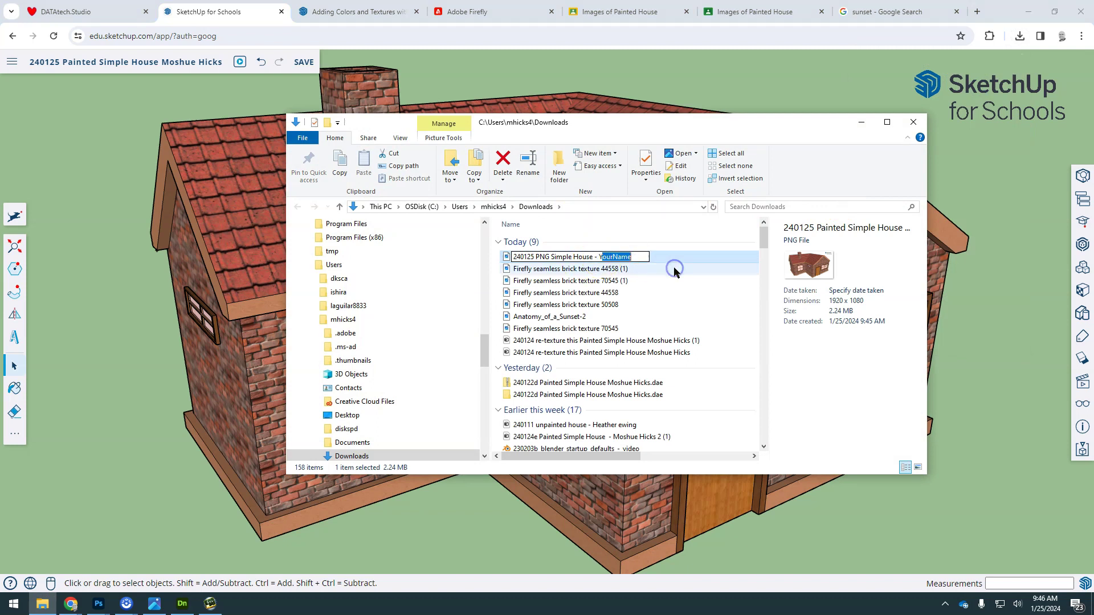
pyautogui.click(675, 279)
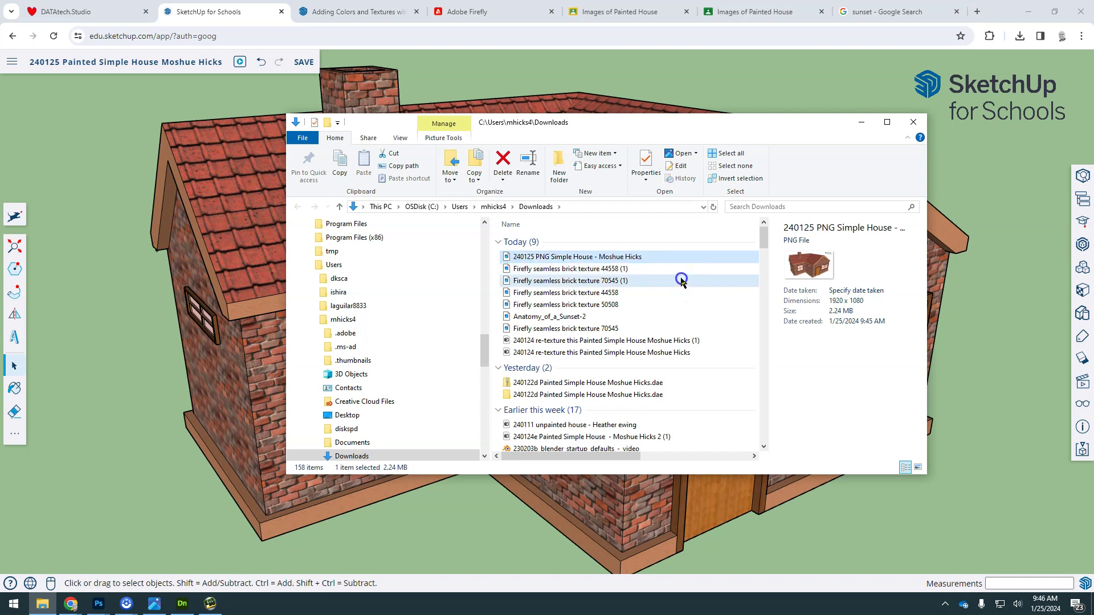
# Step: Orbit and zoom in close on the front door and large pink-paned window
pyautogui.click(981, 280)
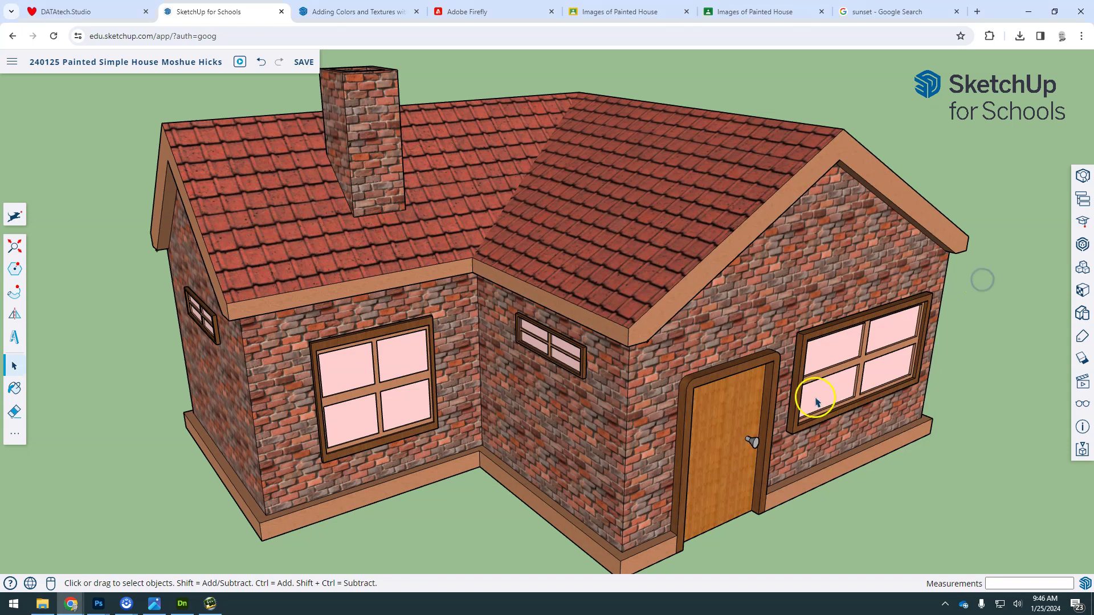
pyautogui.moveTo(812, 368); pyautogui.dragTo(464, 258, button='middle')
pyautogui.scroll(5, 502, 308)
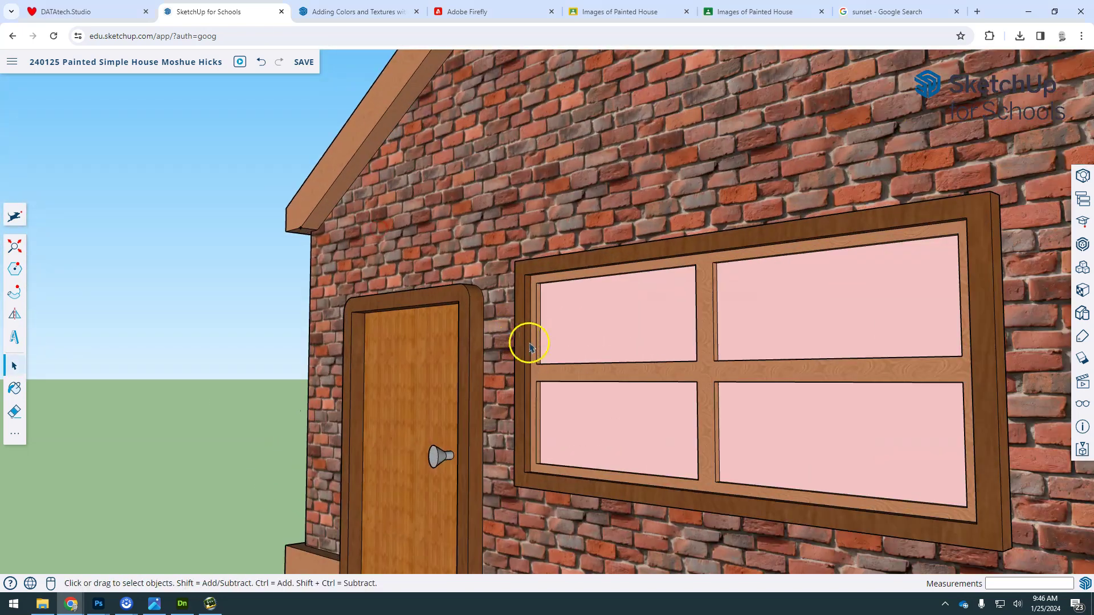
pyautogui.scroll(1, 529, 347)
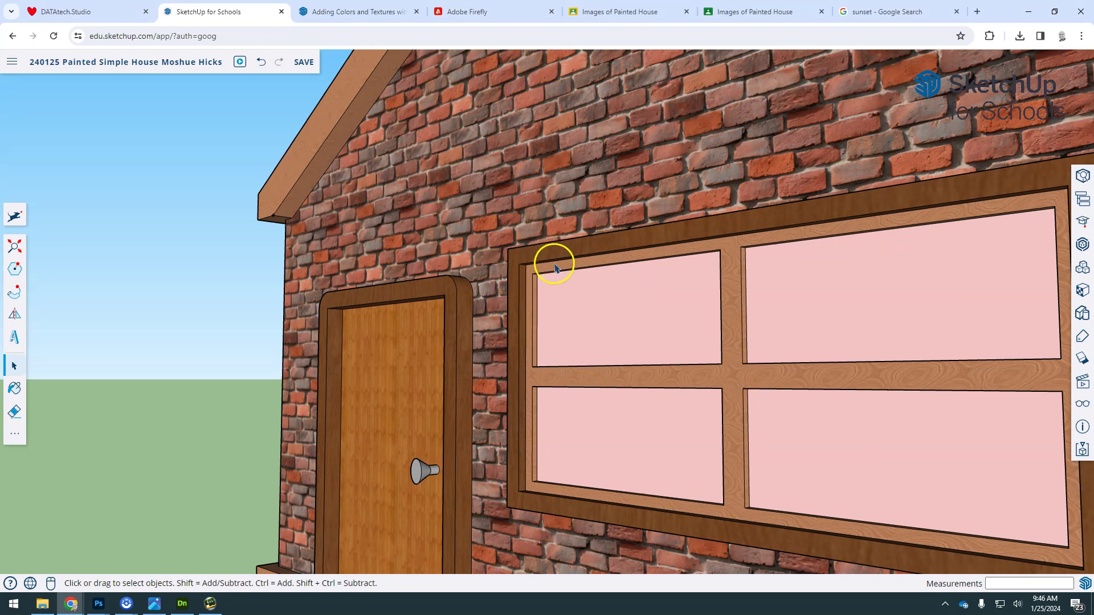
pyautogui.scroll(2, 556, 272)
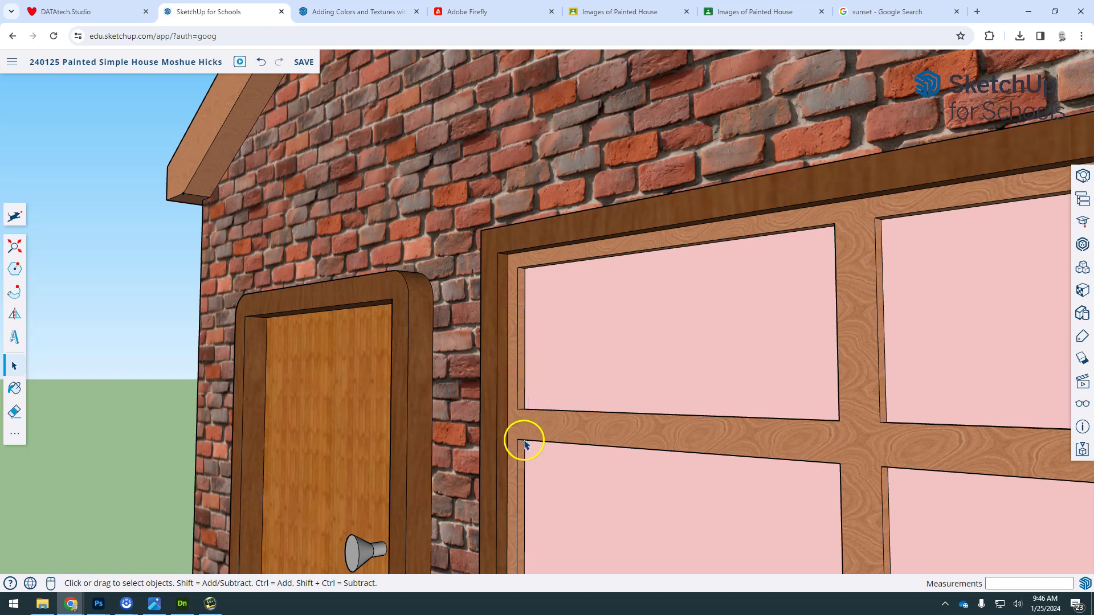
pyautogui.moveTo(523, 439); pyautogui.dragTo(324, 154, button='middle')
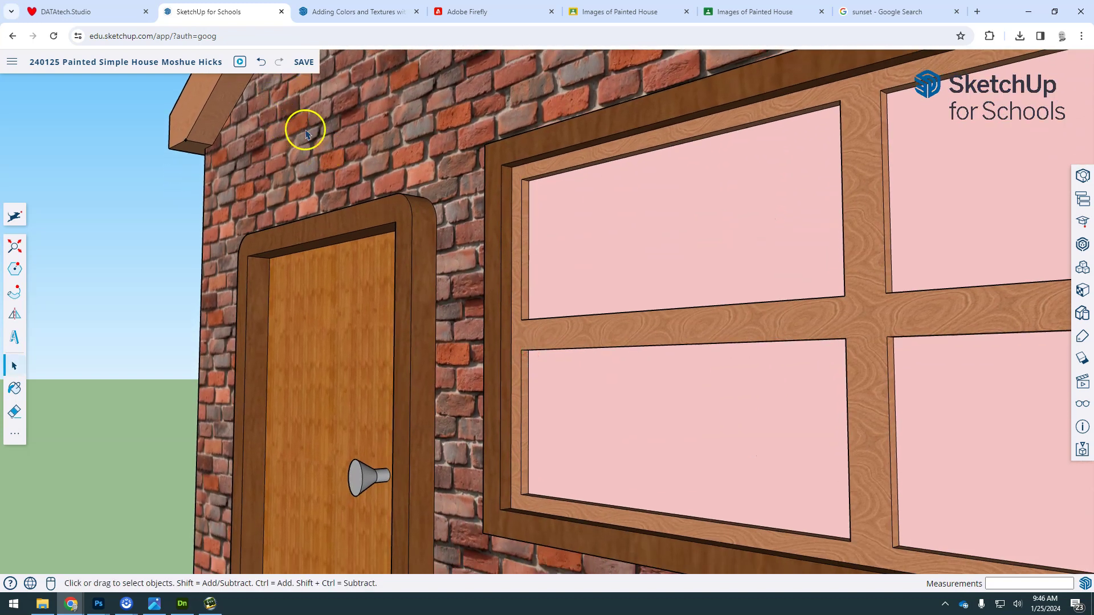
pyautogui.moveTo(490, 299); pyautogui.dragTo(479, 354, button='middle')
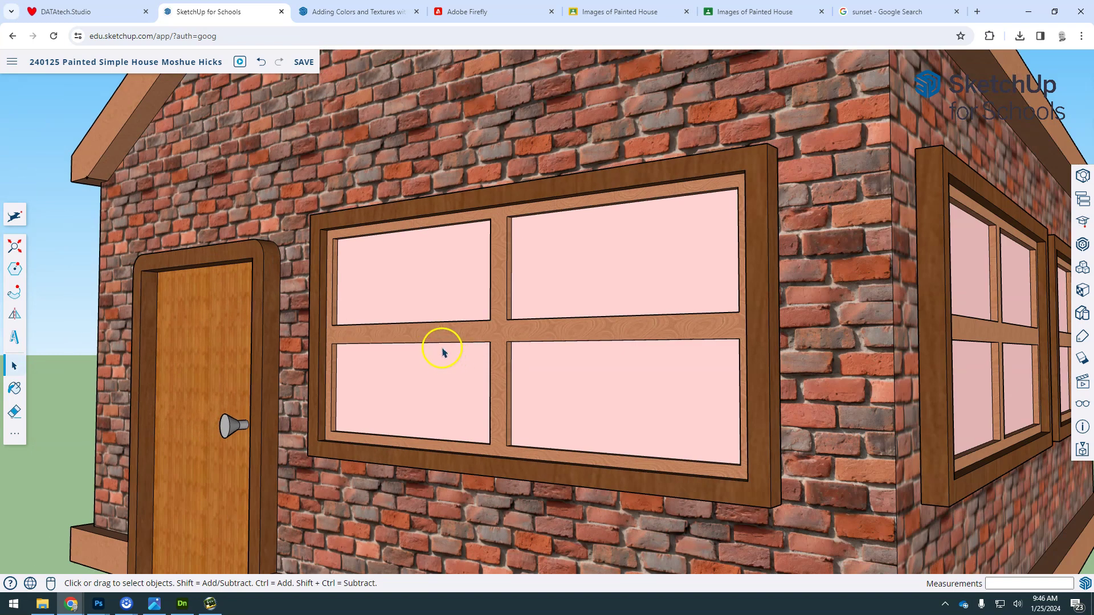
pyautogui.moveTo(490, 325); pyautogui.dragTo(430, 307, button='middle')
pyautogui.scroll(3, 335, 310)
pyautogui.moveTo(308, 336); pyautogui.dragTo(387, 322, button='middle')
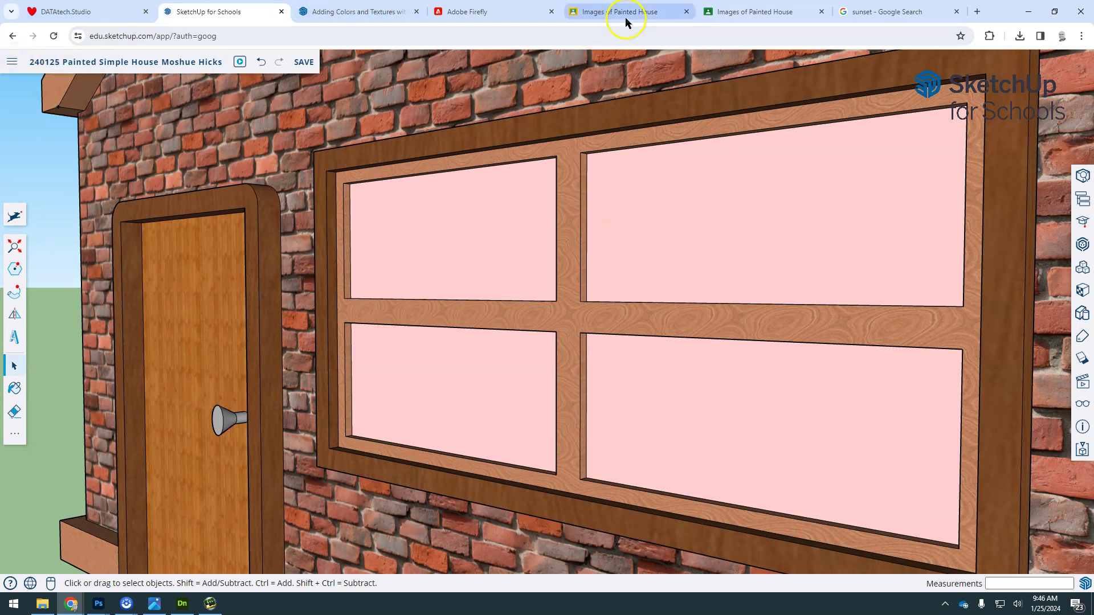
pyautogui.click(735, 6)
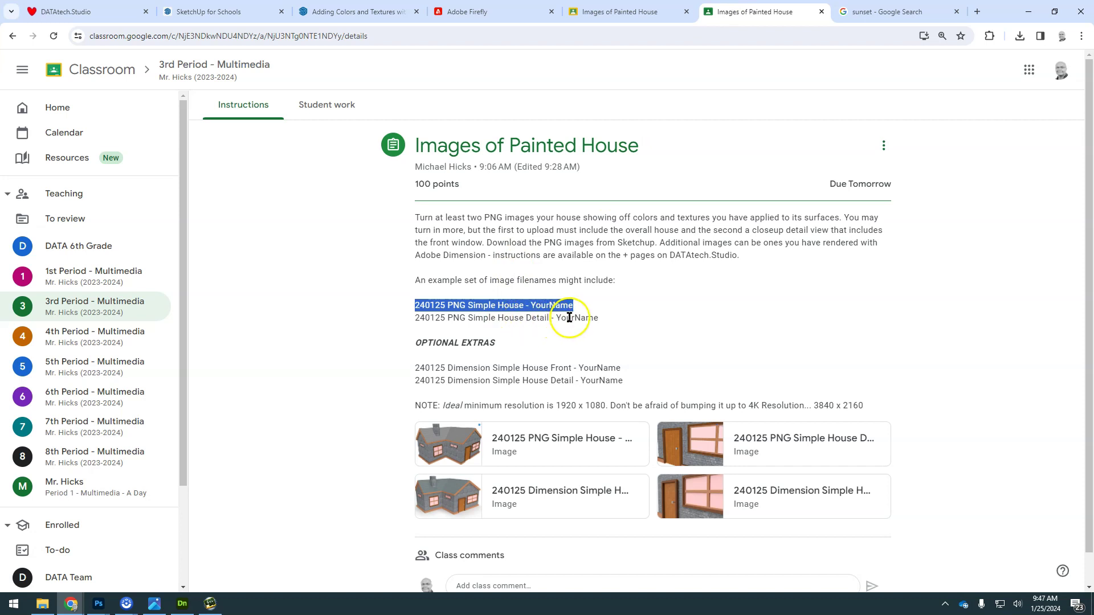
pyautogui.moveTo(599, 320); pyautogui.dragTo(377, 315)
pyautogui.hotkey('ctrl', 'c')
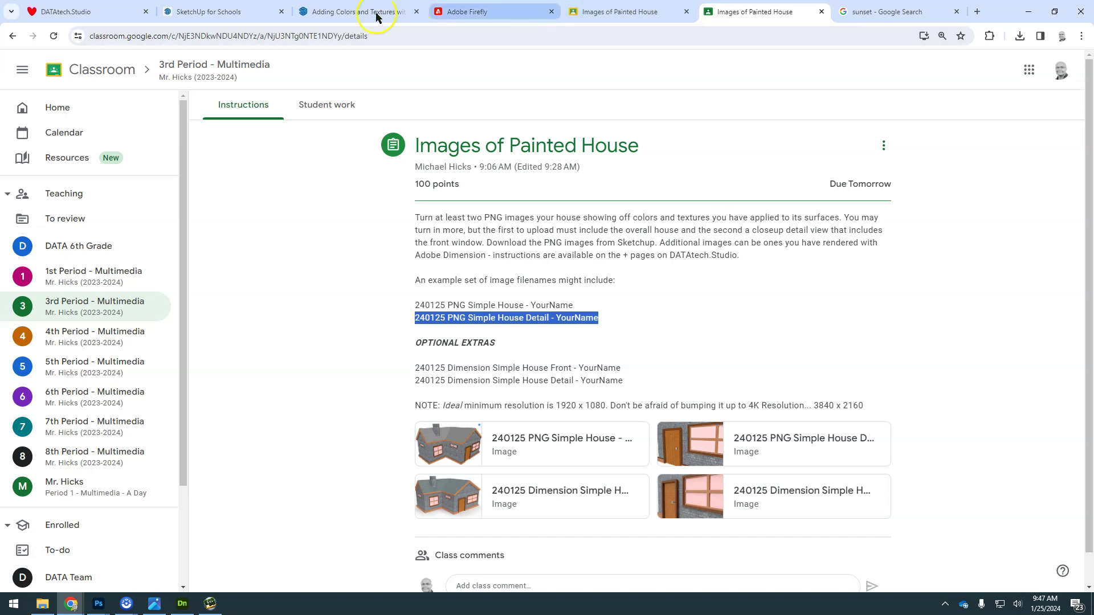
# Step: Start a PNG download of the close-up with a 1920 × 1080 image size
pyautogui.click(237, 13)
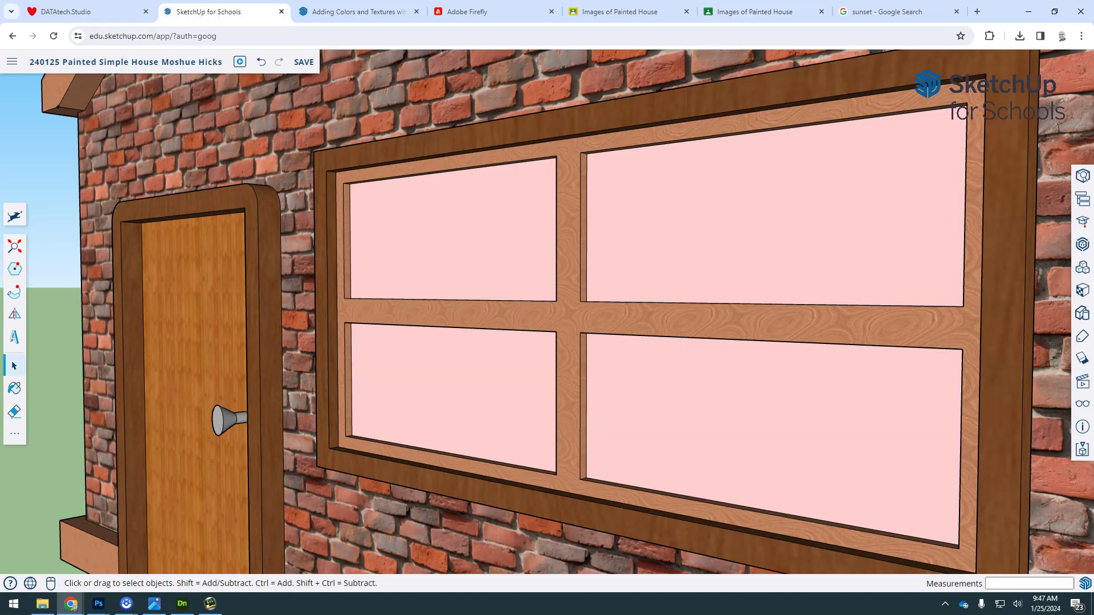
pyautogui.click(12, 61)
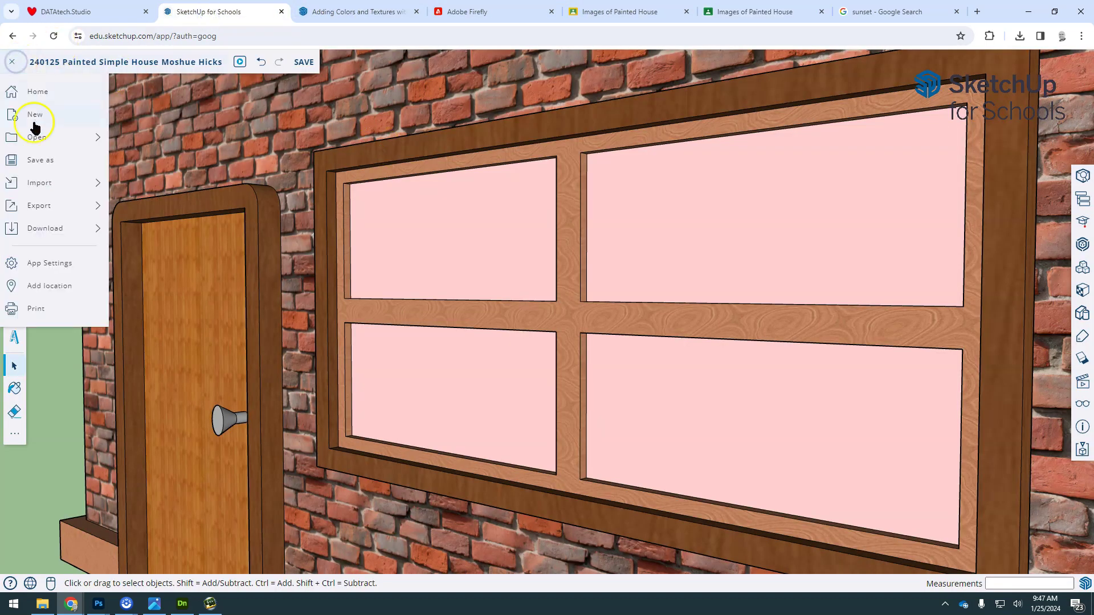
pyautogui.moveTo(57, 226)
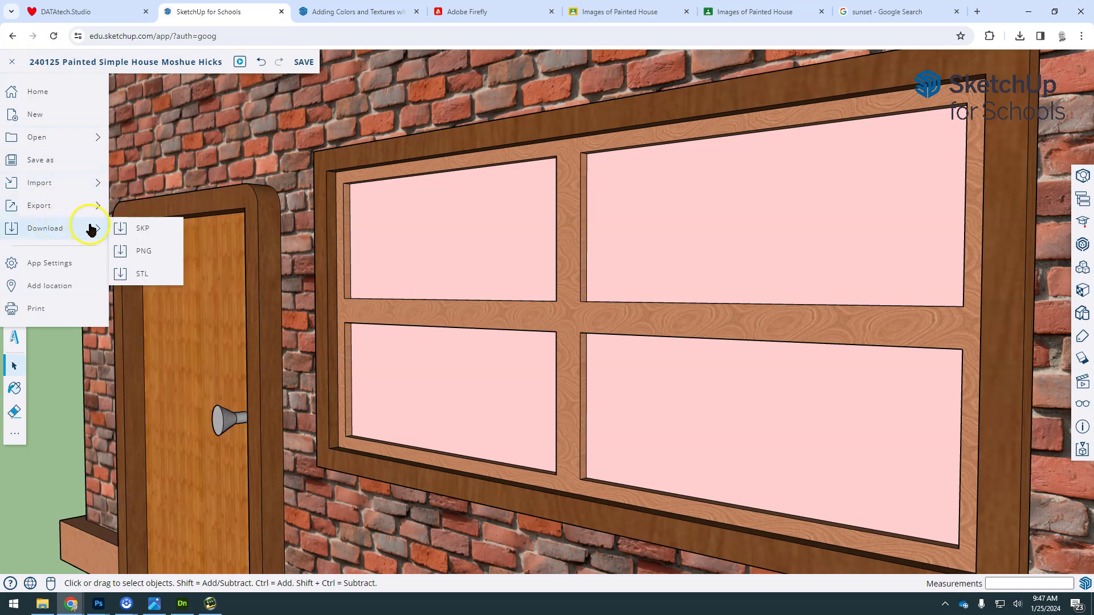
pyautogui.click(155, 250)
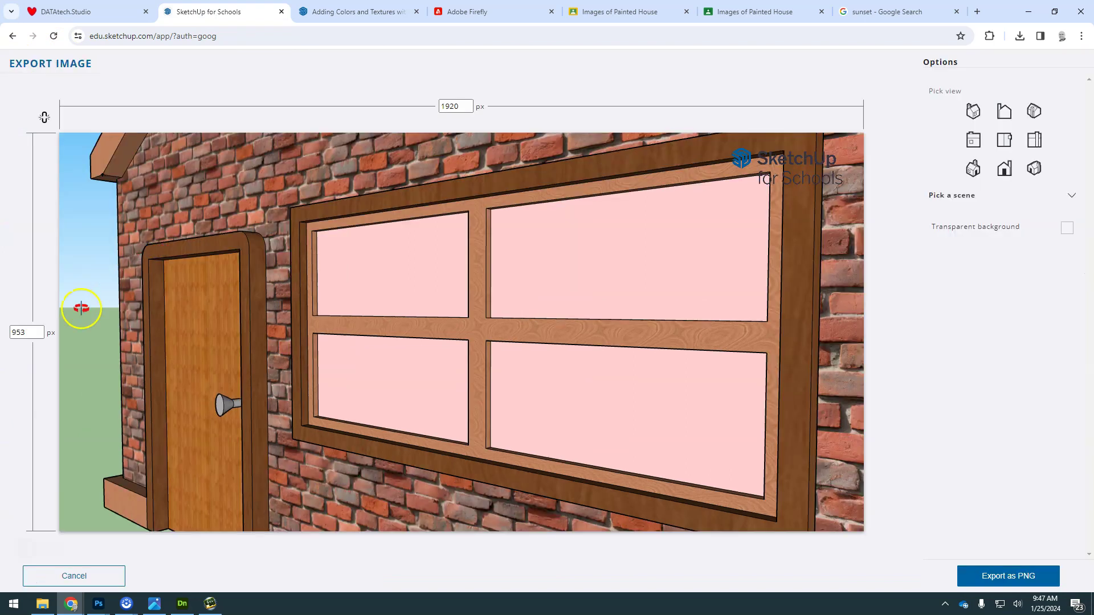
pyautogui.click(17, 333)
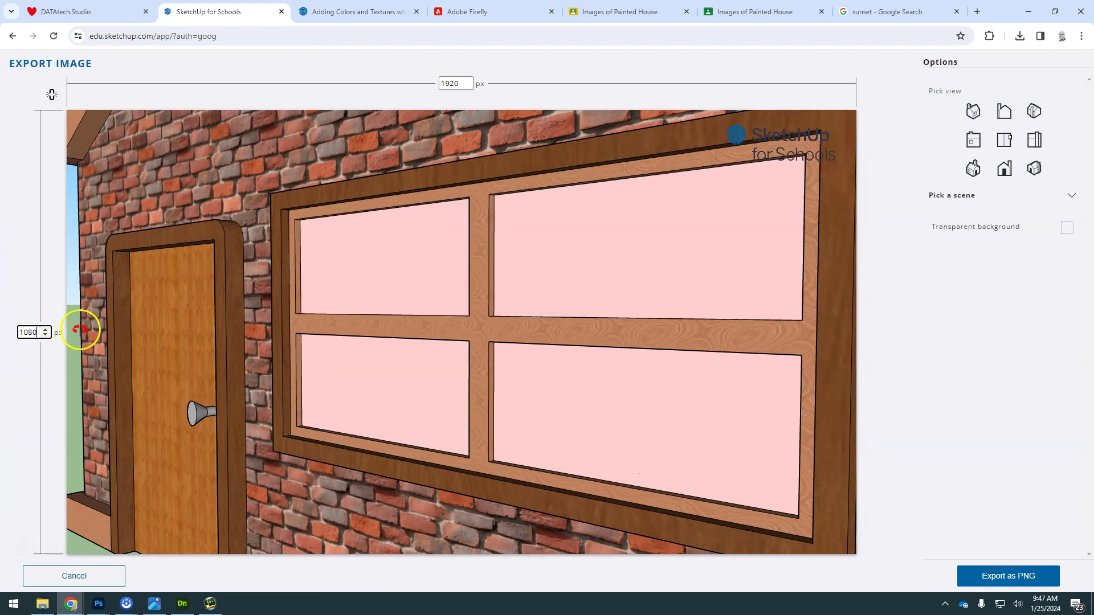
pyautogui.click(80, 329)
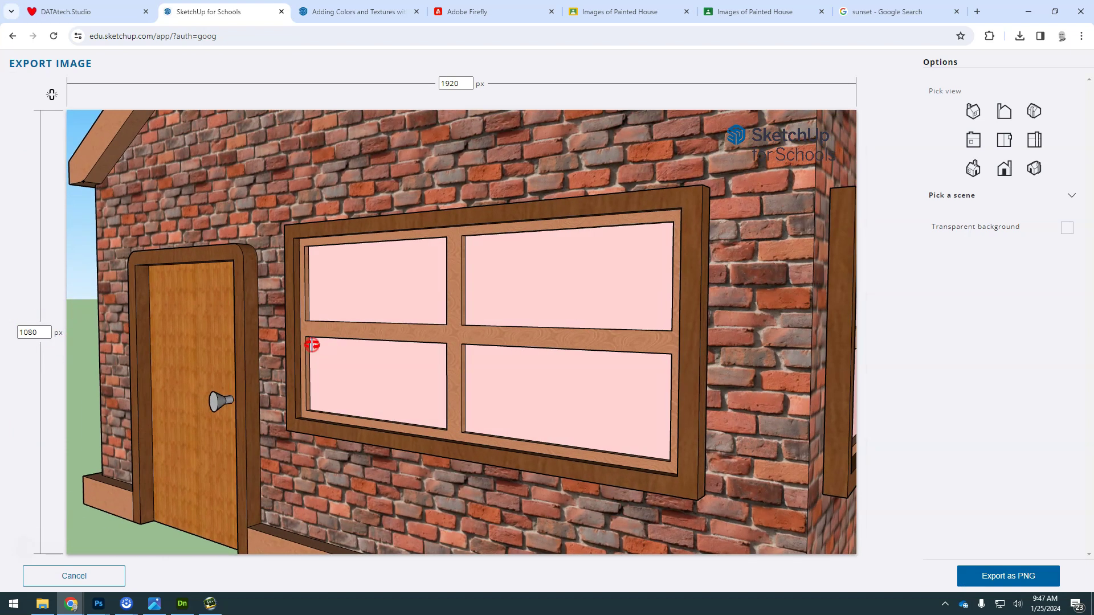
# Step: Adjust the preview framing and export it as a transparent-background PNG
pyautogui.moveTo(312, 344); pyautogui.dragTo(239, 324)
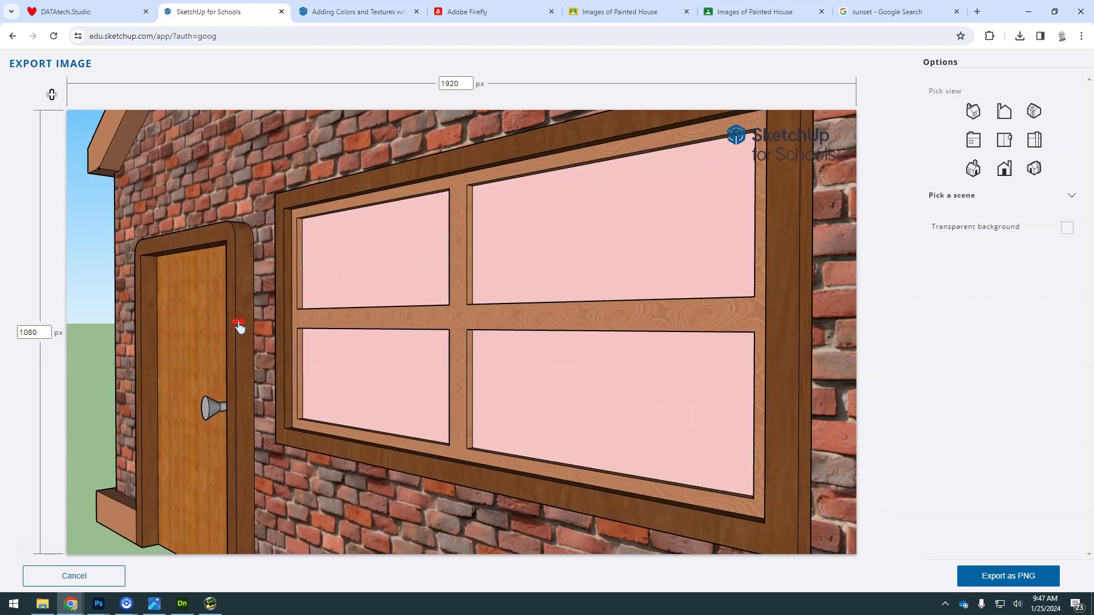
pyautogui.scroll(5, 285, 336)
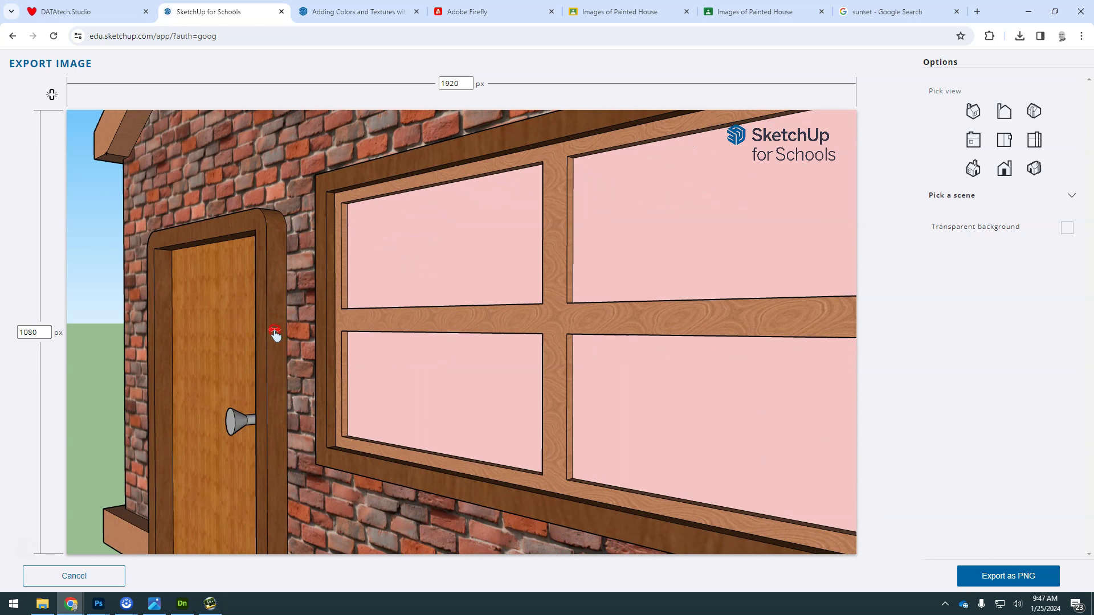
pyautogui.click(1066, 227)
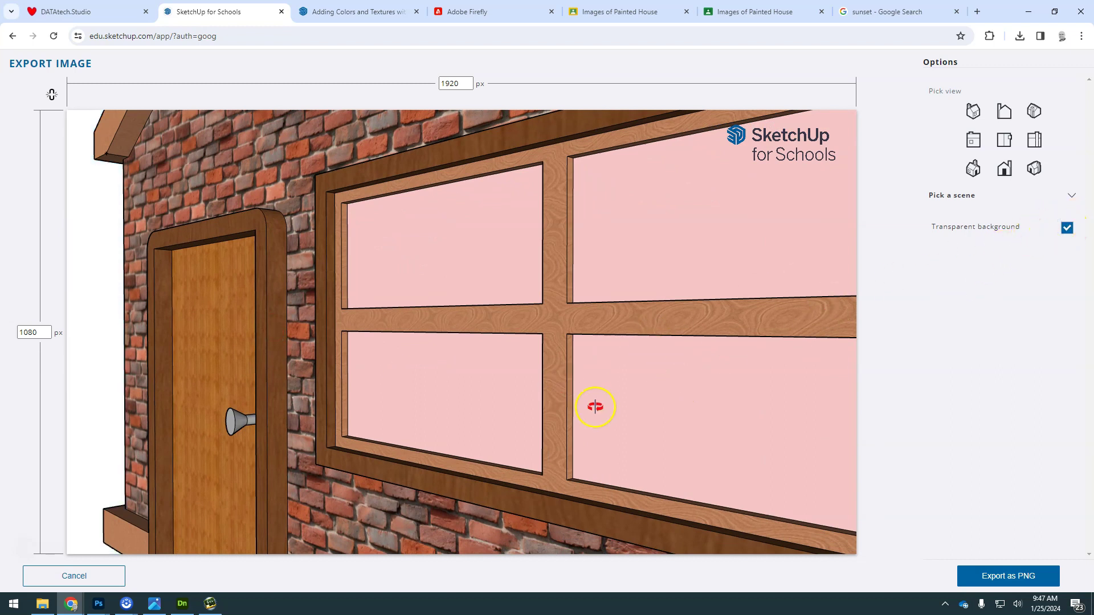
pyautogui.click(992, 576)
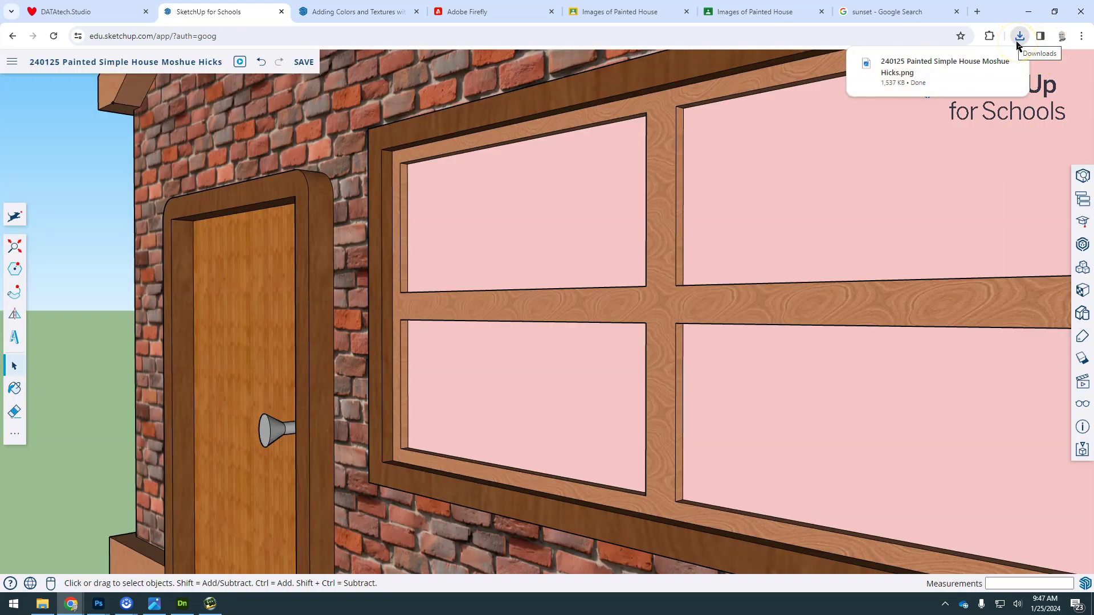
# Step: Rename the new download to '240125 PNG Simple House Detail - ' plus the student's name
pyautogui.click(1018, 40)
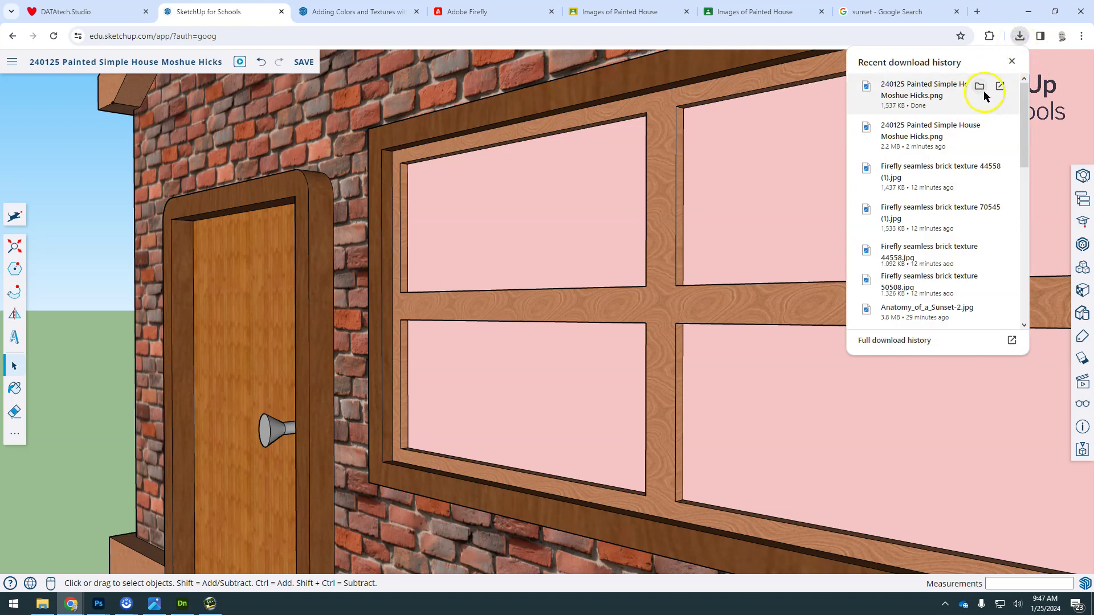
pyautogui.click(981, 88)
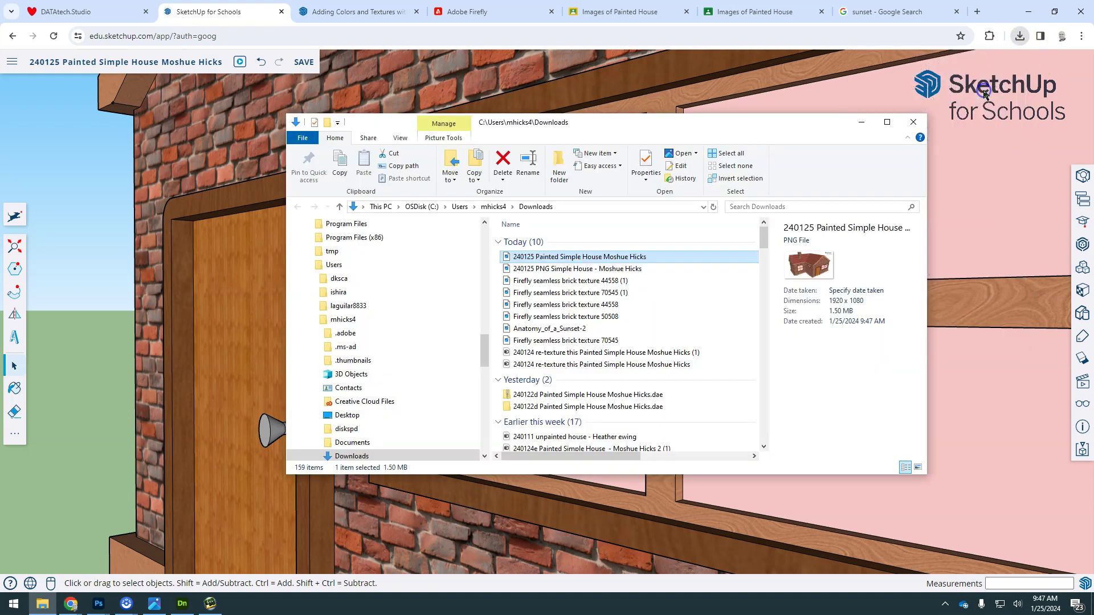
pyautogui.click(590, 258)
pyautogui.hotkey('ctrl', 'v')
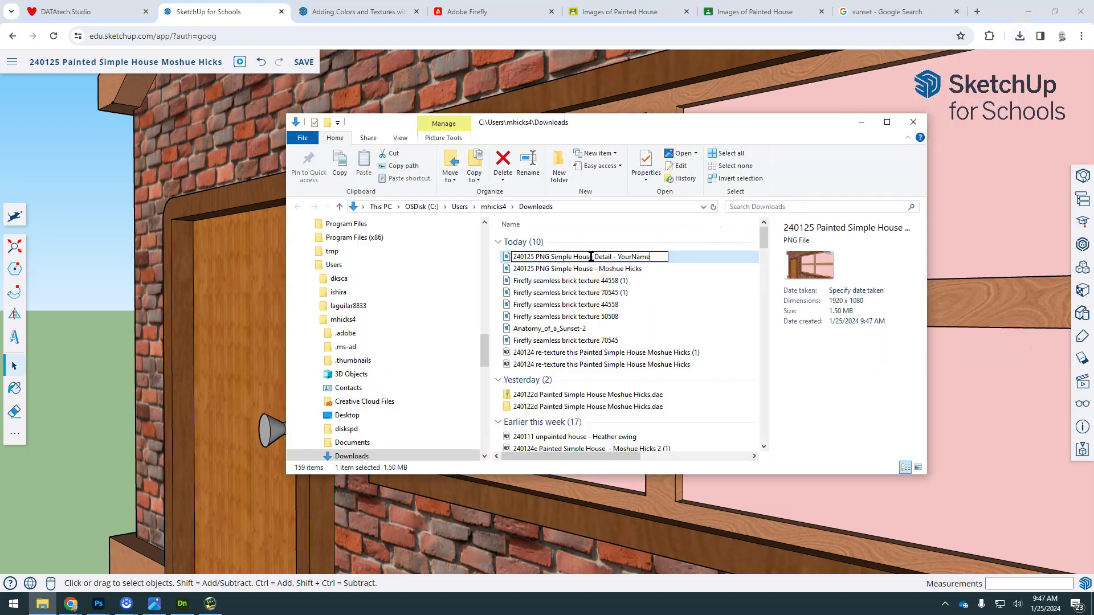
pyautogui.moveTo(622, 256); pyautogui.dragTo(700, 270)
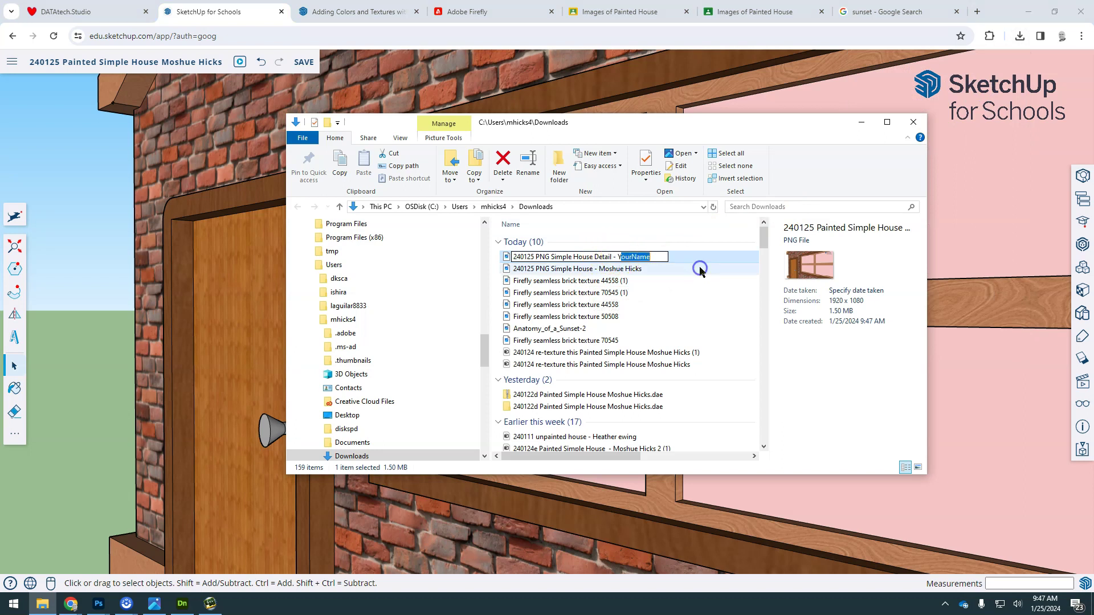
pyautogui.press('BackSpace')
pyautogui.press('Return')
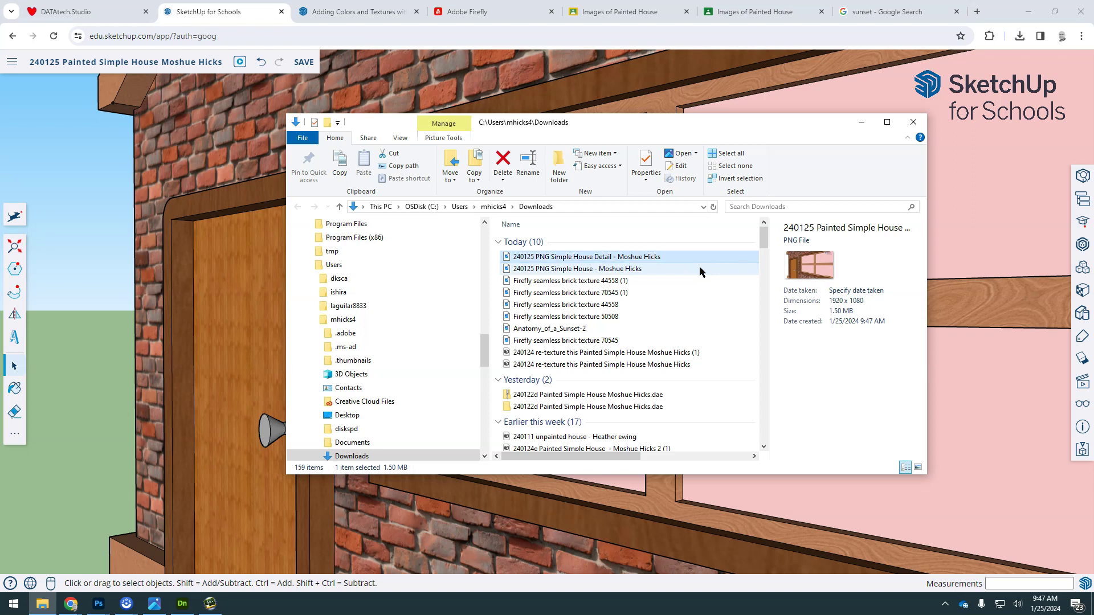
# Step: Move both renamed PNGs into the 240108 3D Modeling Images folder, replacing older copies
pyautogui.keyDown('ctrl'); pyautogui.click(560, 270); pyautogui.keyUp('ctrl')
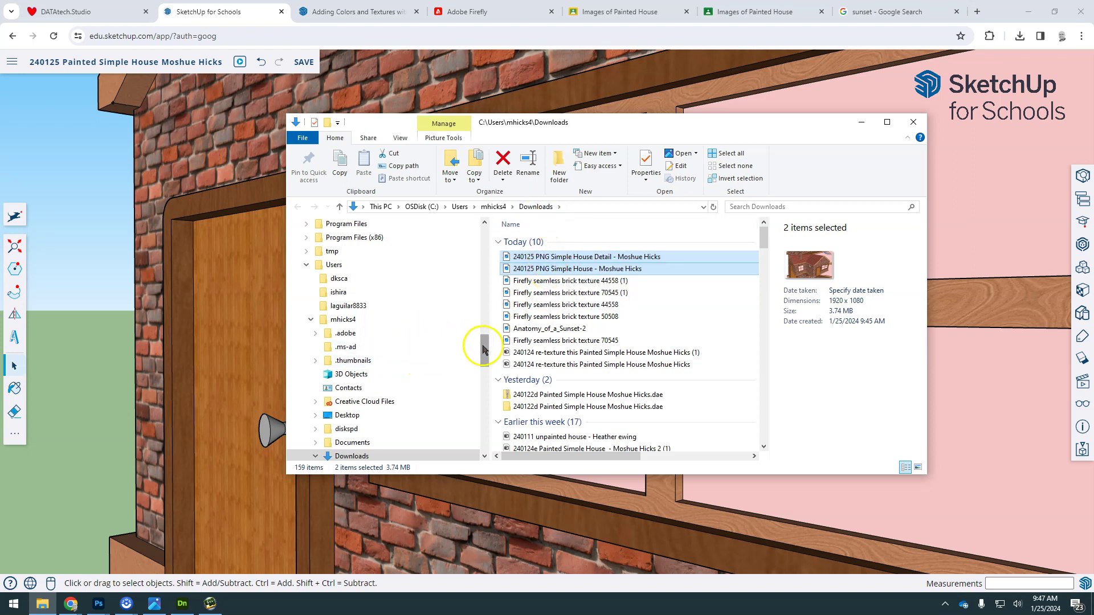
pyautogui.scroll(1, 484, 342)
pyautogui.moveTo(485, 342); pyautogui.dragTo(493, 258)
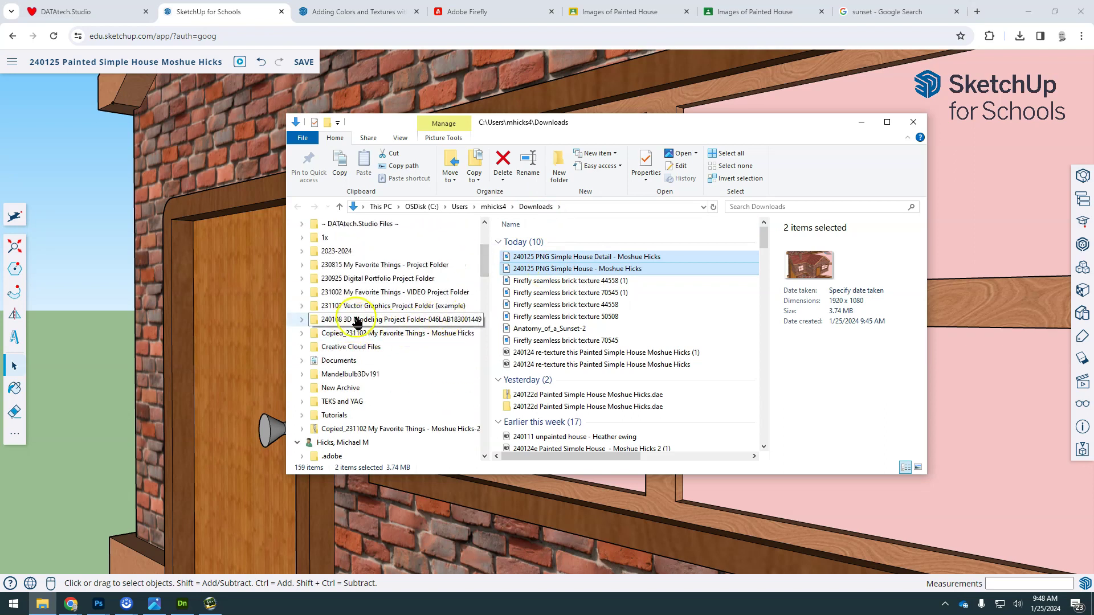
pyautogui.click(302, 320)
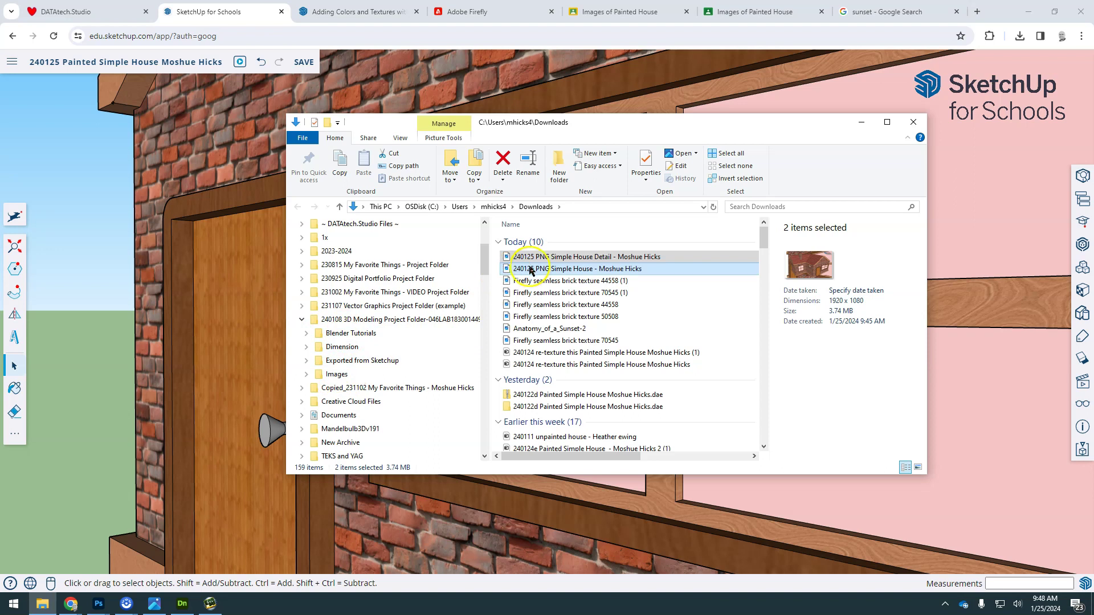
pyautogui.moveTo(528, 272); pyautogui.dragTo(383, 372)
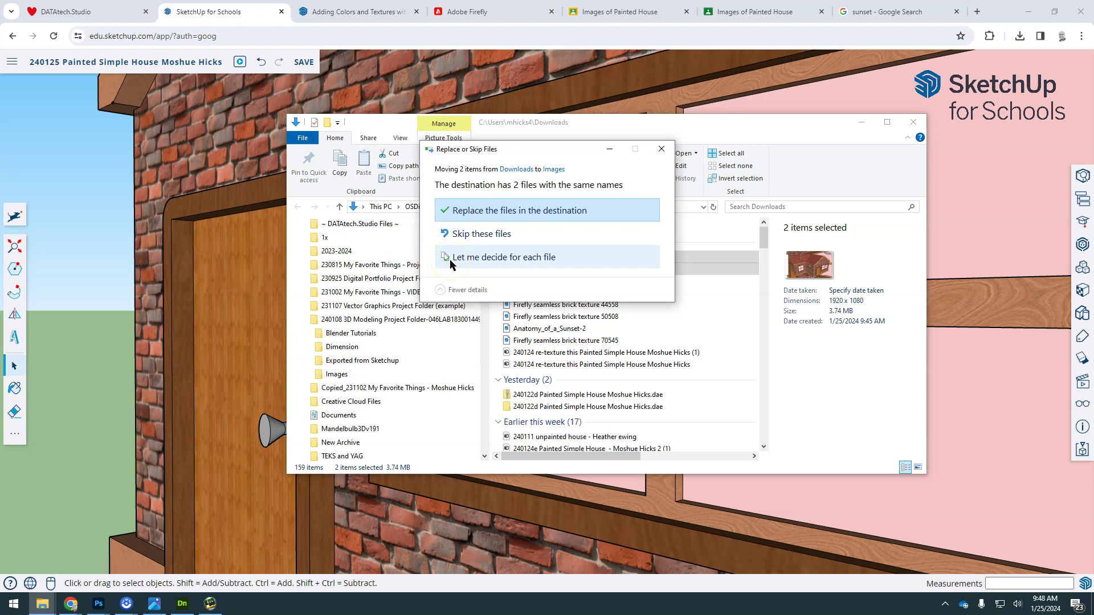
pyautogui.click(486, 215)
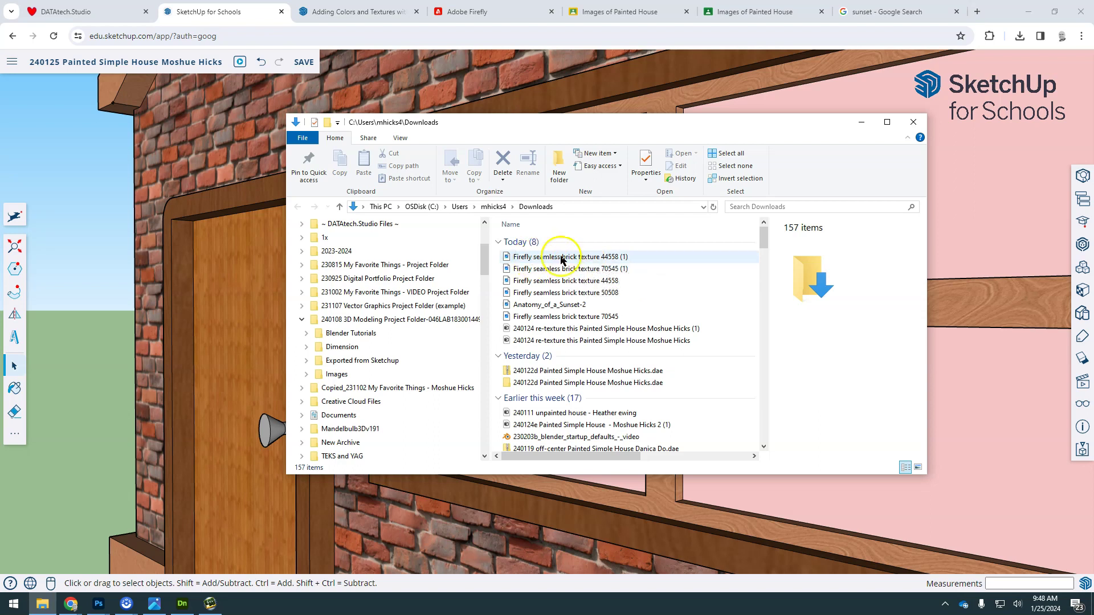
pyautogui.click(584, 260)
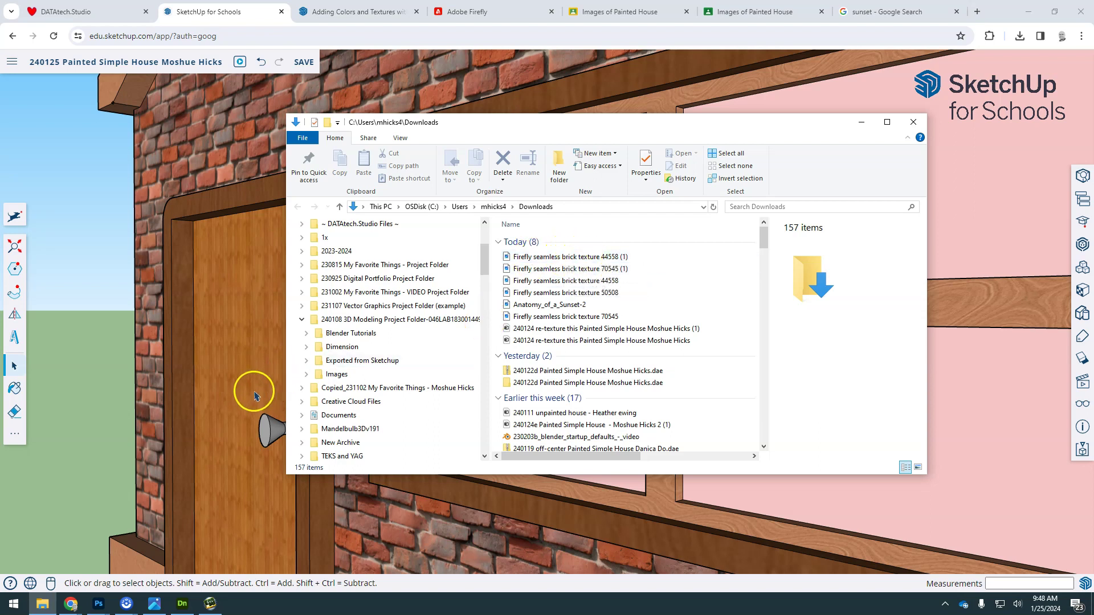